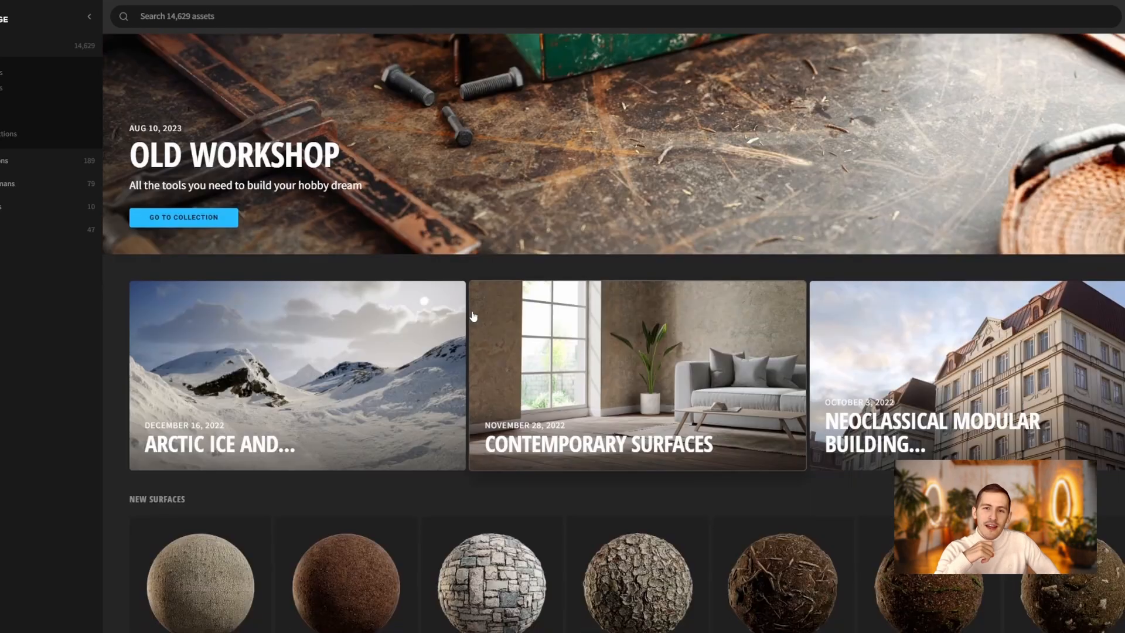
# Browse the Megascans library's home page through the new surfaces, 3D models, 3D plants and latest collections
pyautogui.scroll(-5, 422, 337)
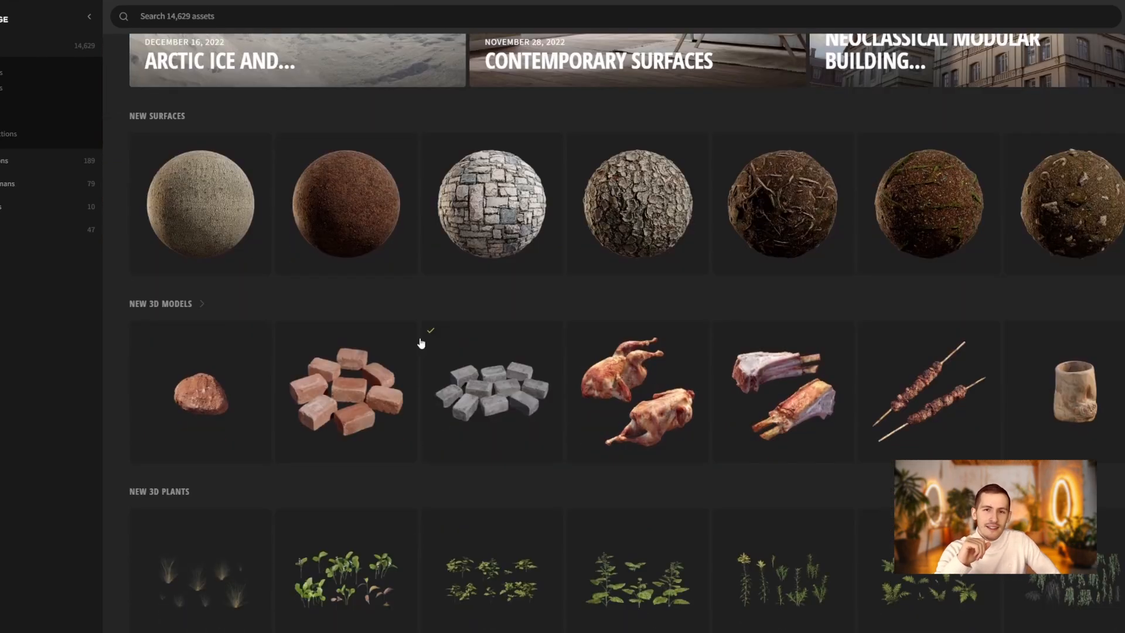
pyautogui.scroll(-2, 388, 343)
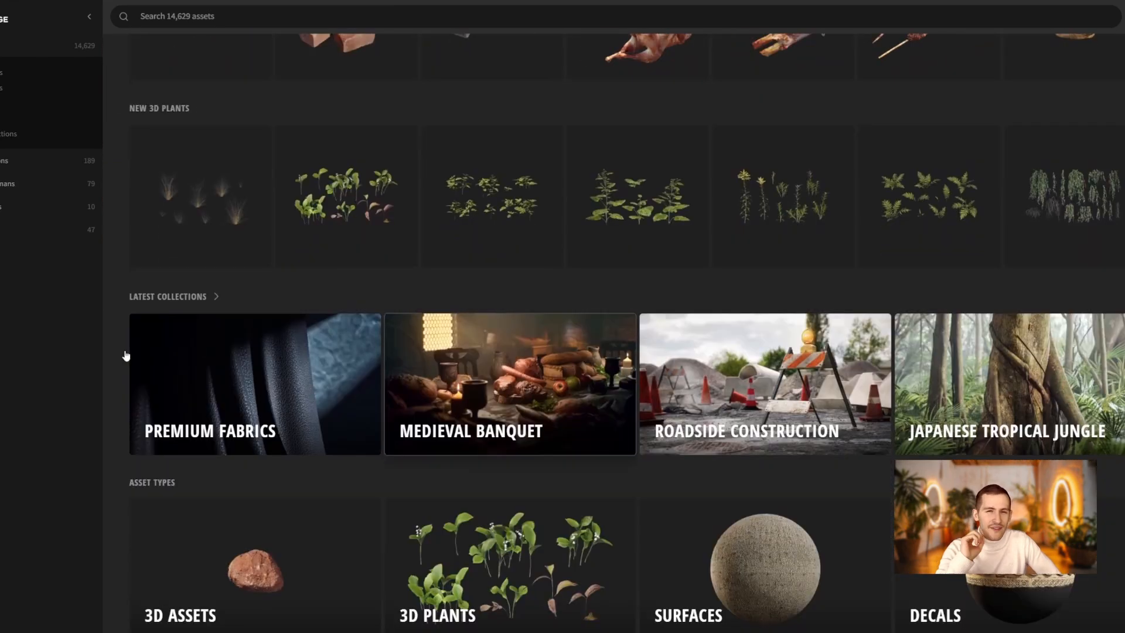
pyautogui.scroll(-3, 118, 371)
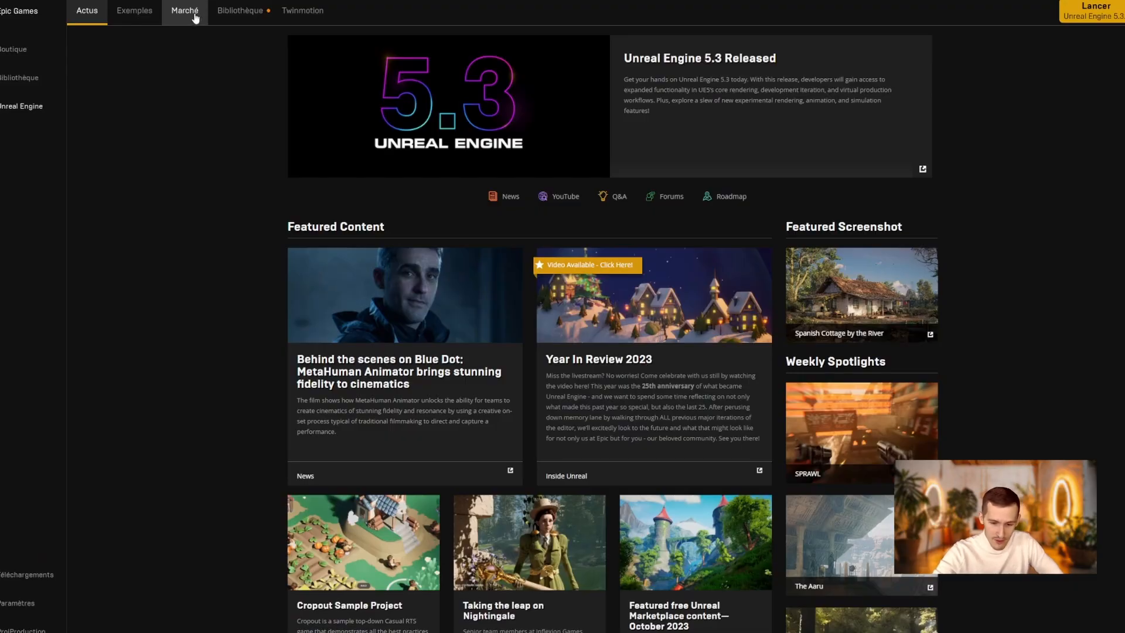
# In the Epic Games Launcher's Unreal Engine marketplace, list the free Megascans content and open the Nordic Coast Collections product page
pyautogui.click(195, 18)
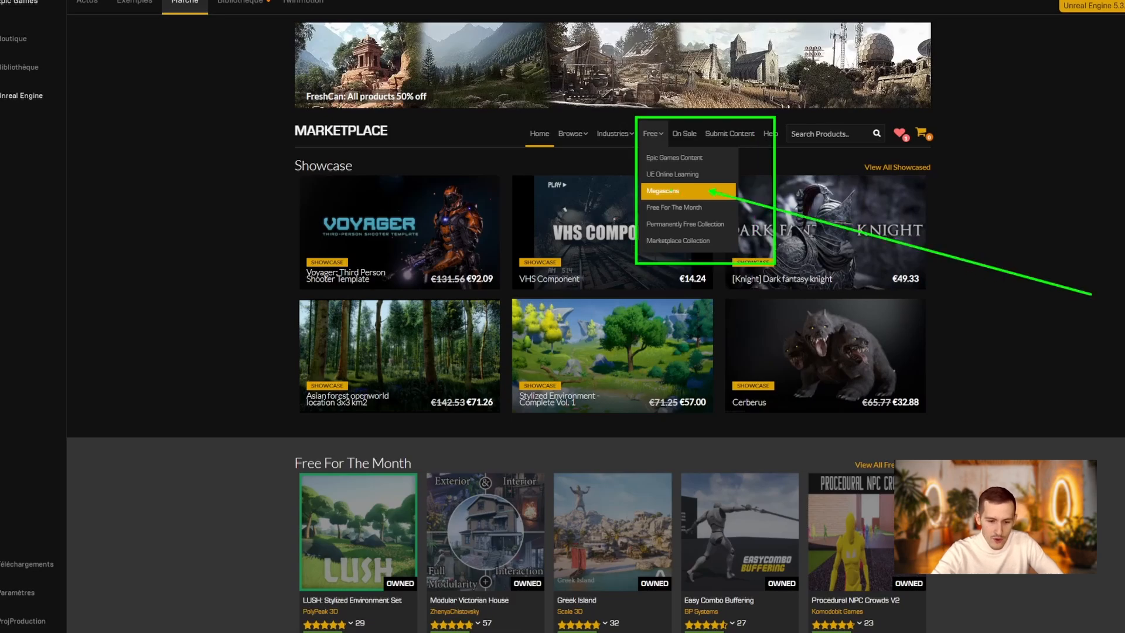
pyautogui.click(677, 194)
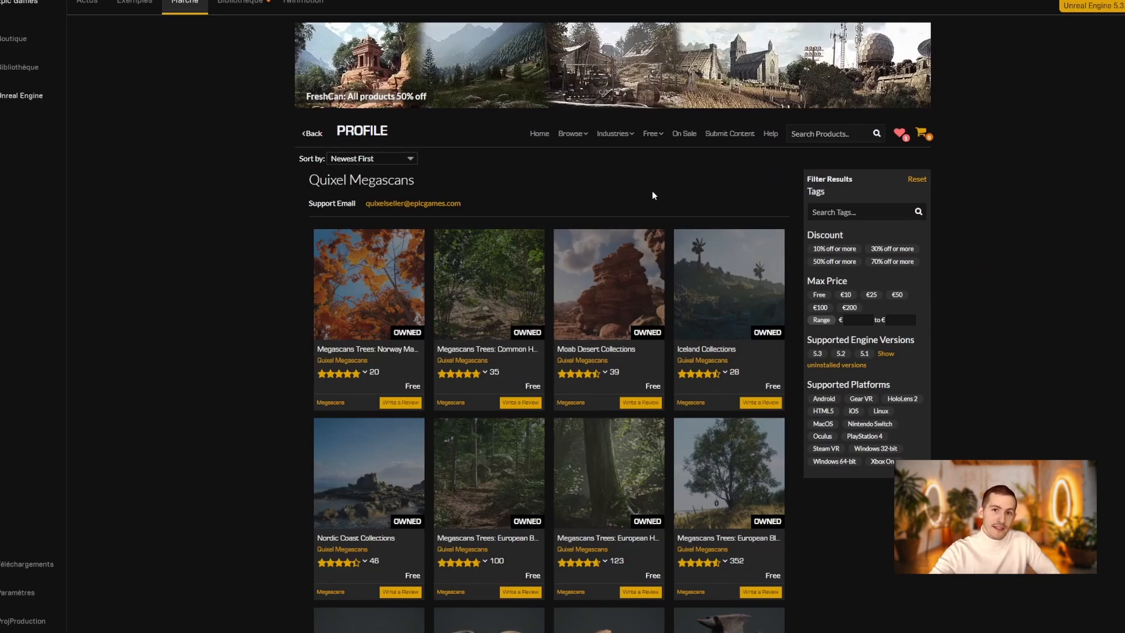
pyautogui.scroll(-4, 657, 187)
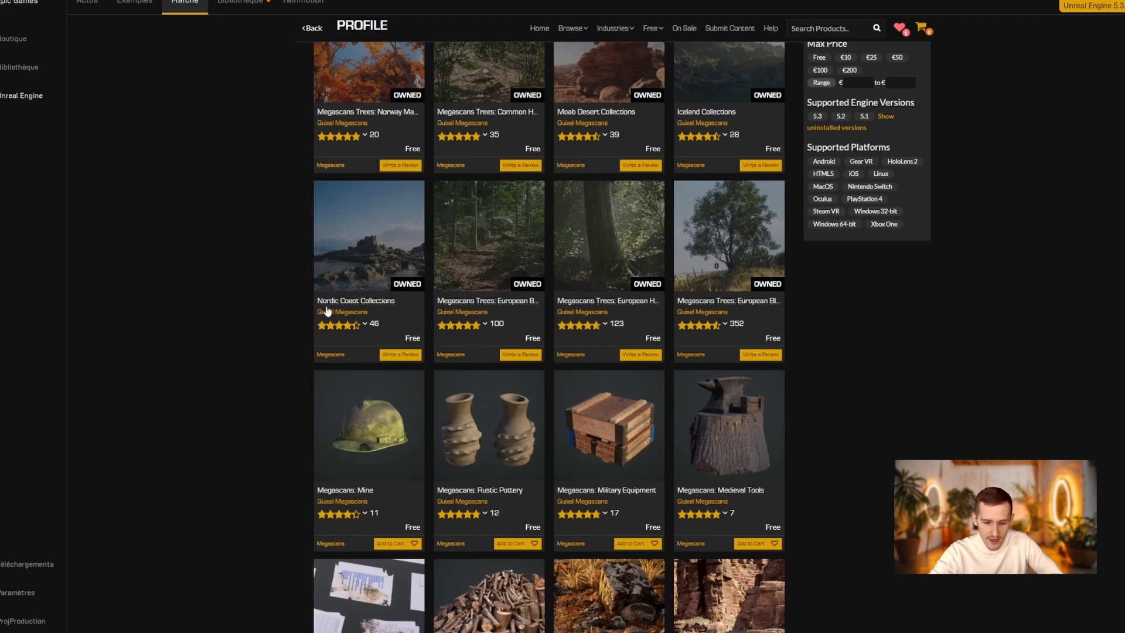
pyautogui.click(351, 300)
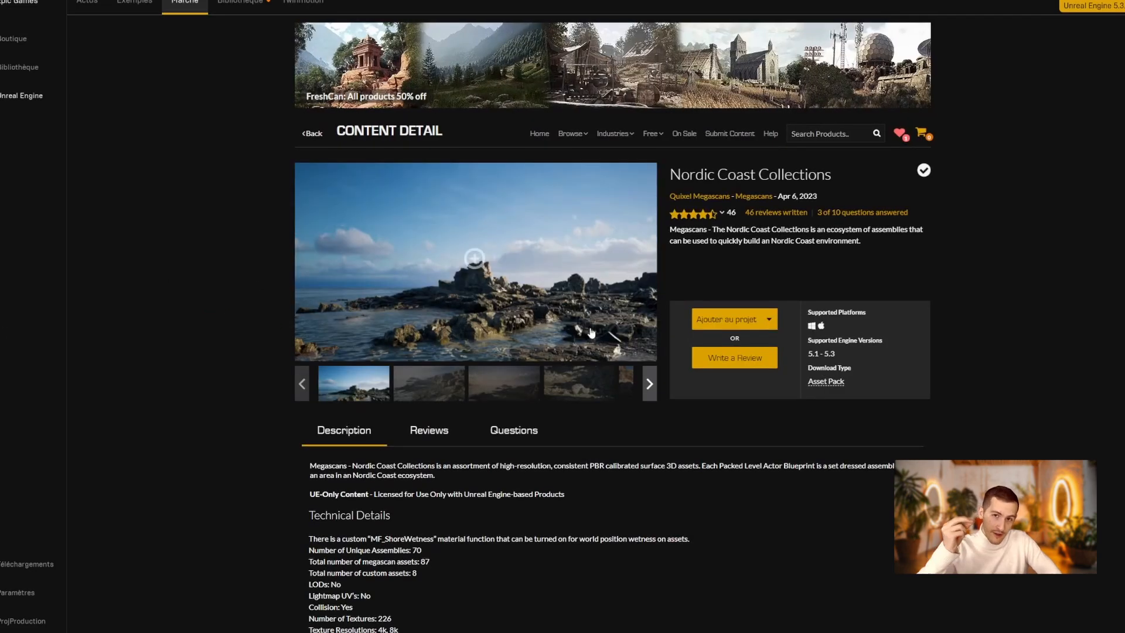
# Look through the preview images of the Nordic Coast Collections pack
pyautogui.click(421, 392)
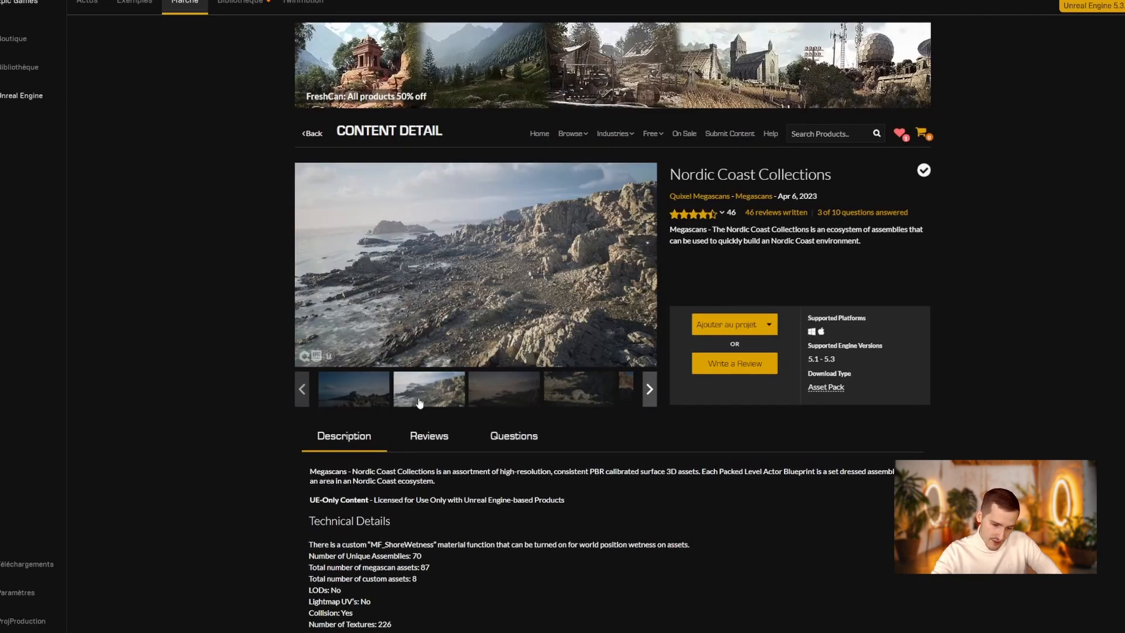
pyautogui.click(500, 401)
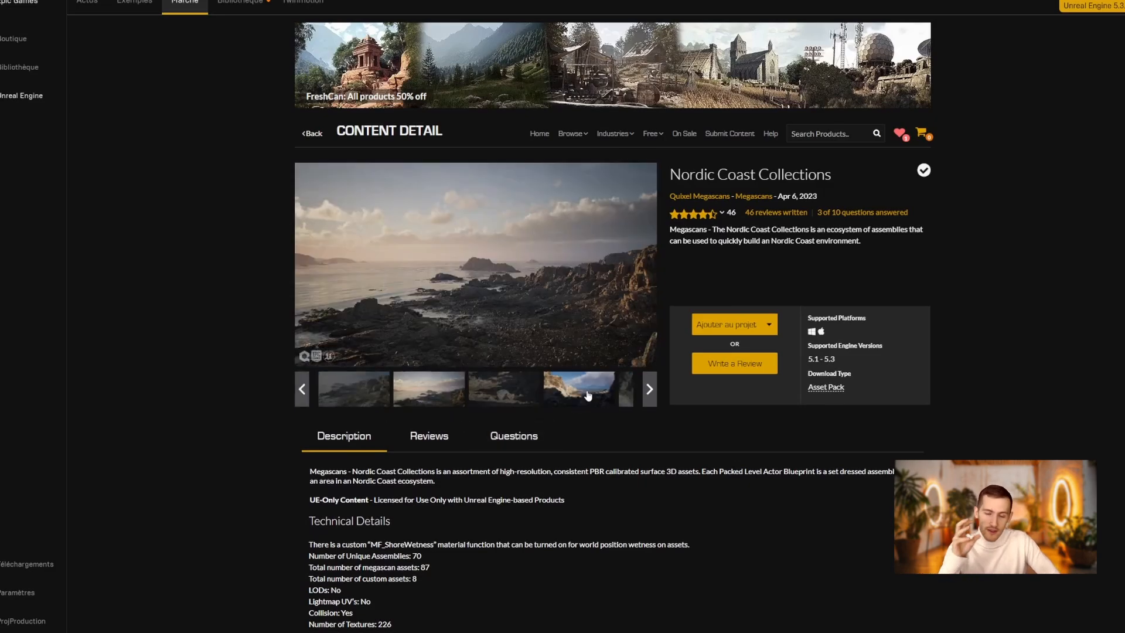
pyautogui.click(588, 396)
pyautogui.click(631, 380)
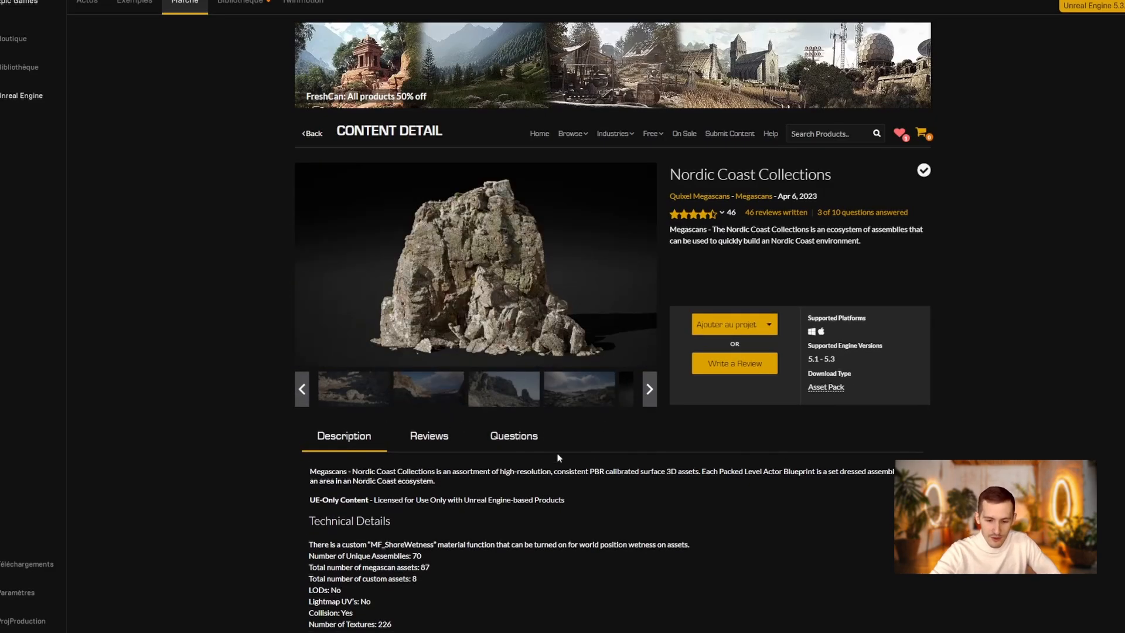
pyautogui.click(346, 399)
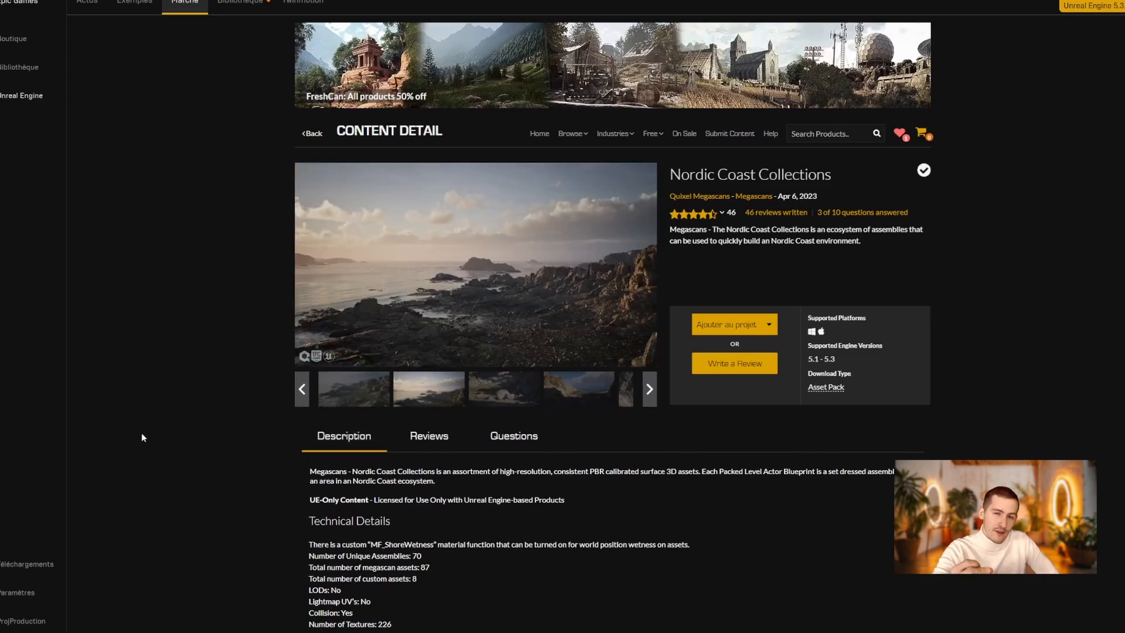
pyautogui.click(303, 389)
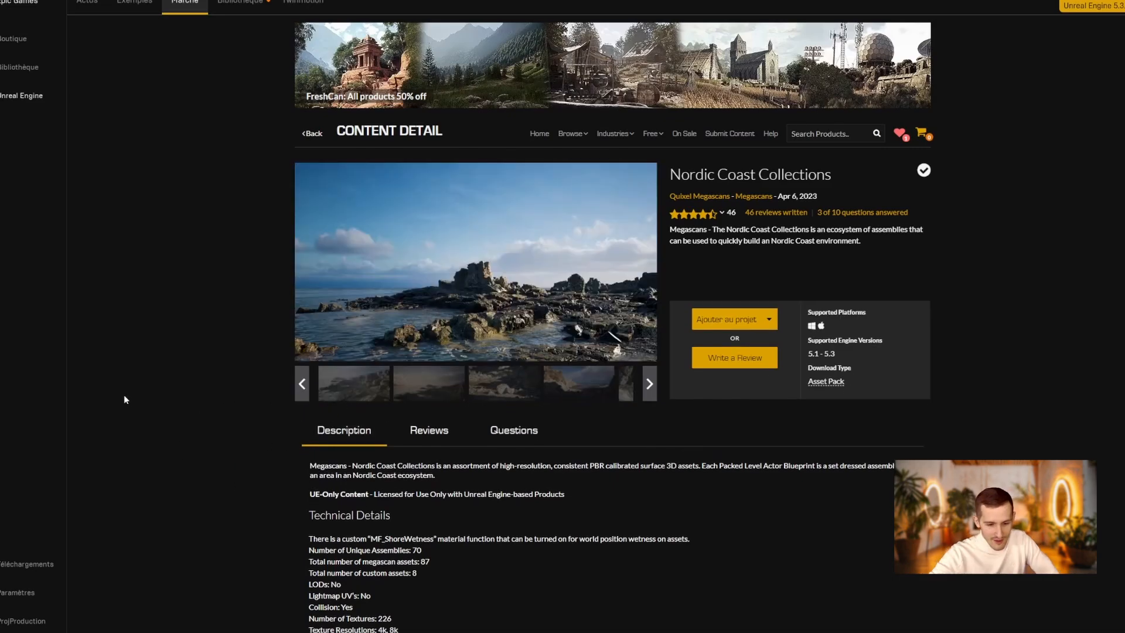
pyautogui.click(424, 384)
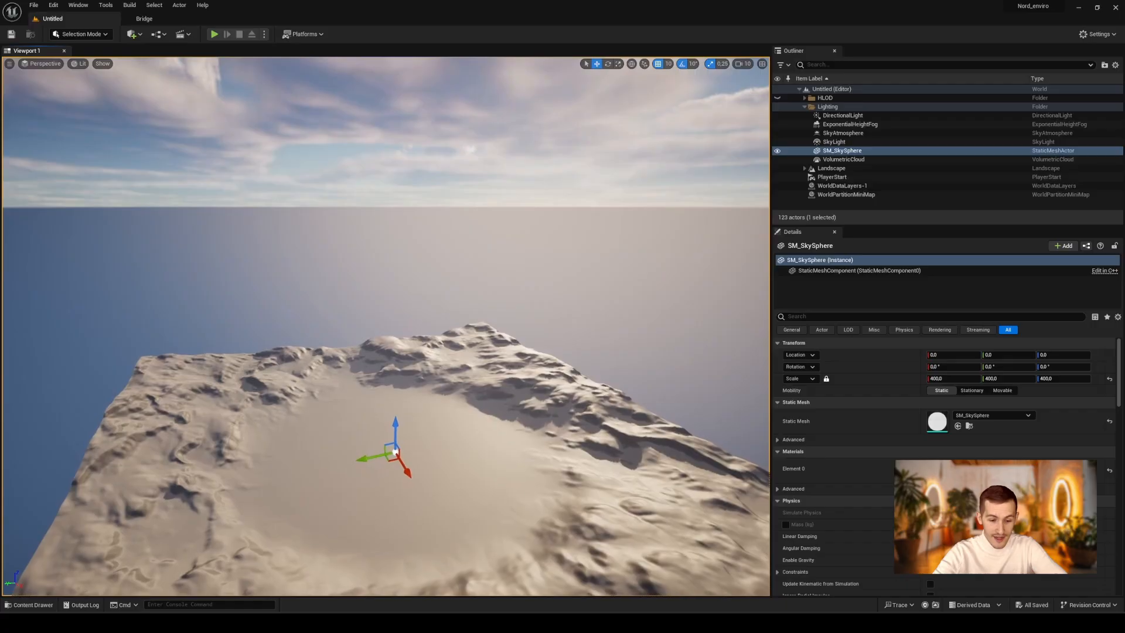
# In the Nord_enviro project in Unreal Editor, open the Megascans_Zoo level from the Maps folder
pyautogui.moveTo(328, 217); pyautogui.dragTo(336, 214, button='right')
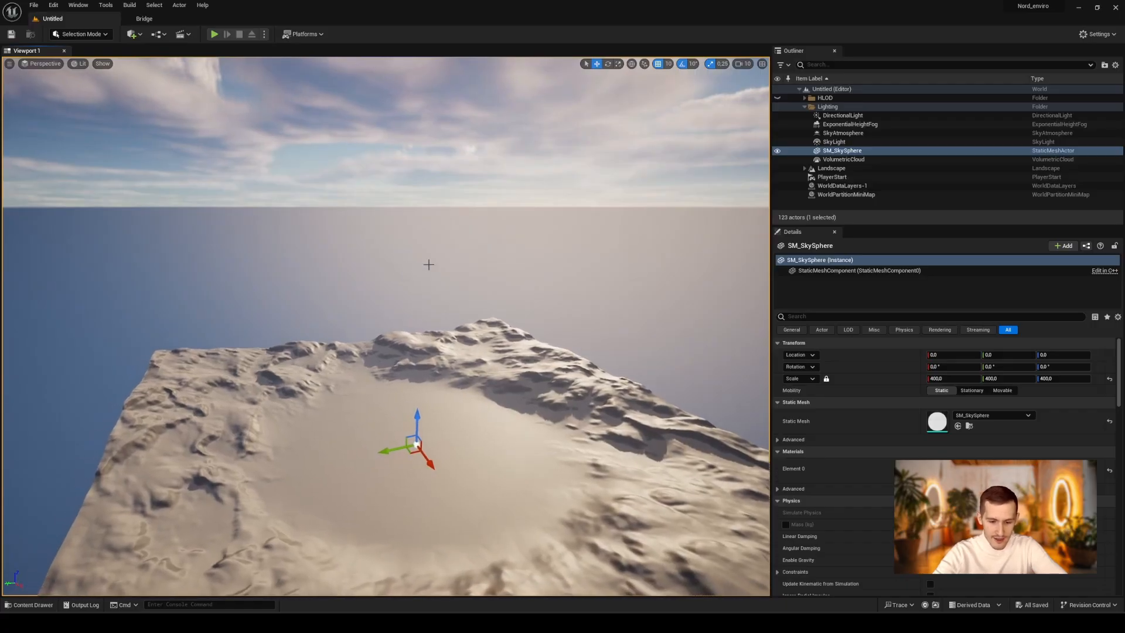
pyautogui.hotkey('ctrl', 'space')
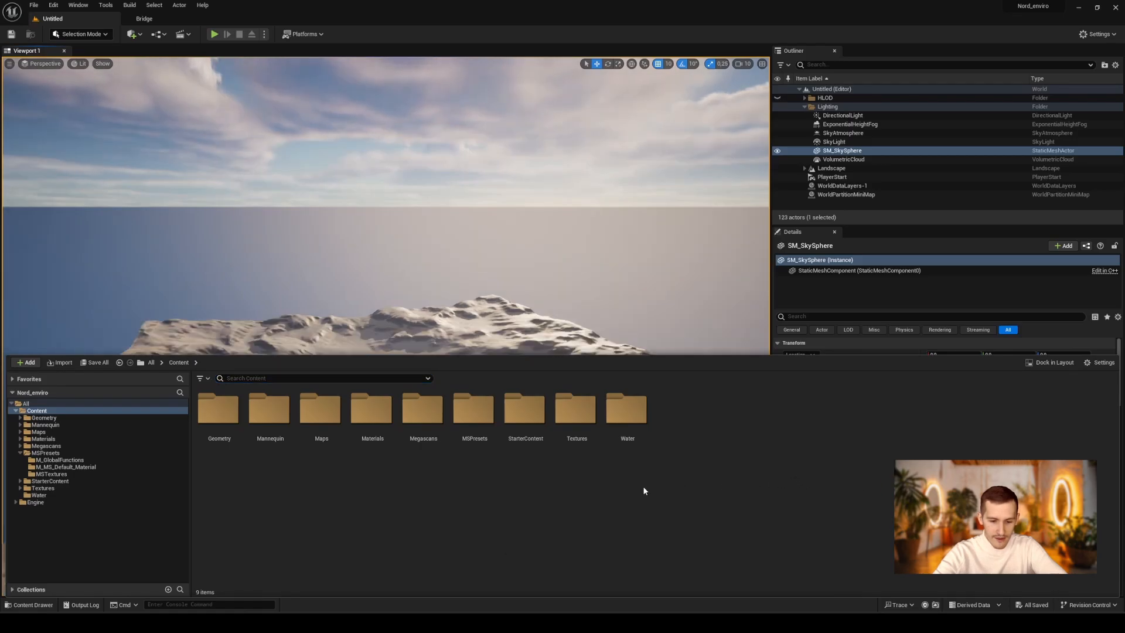
pyautogui.doubleClick(320, 410)
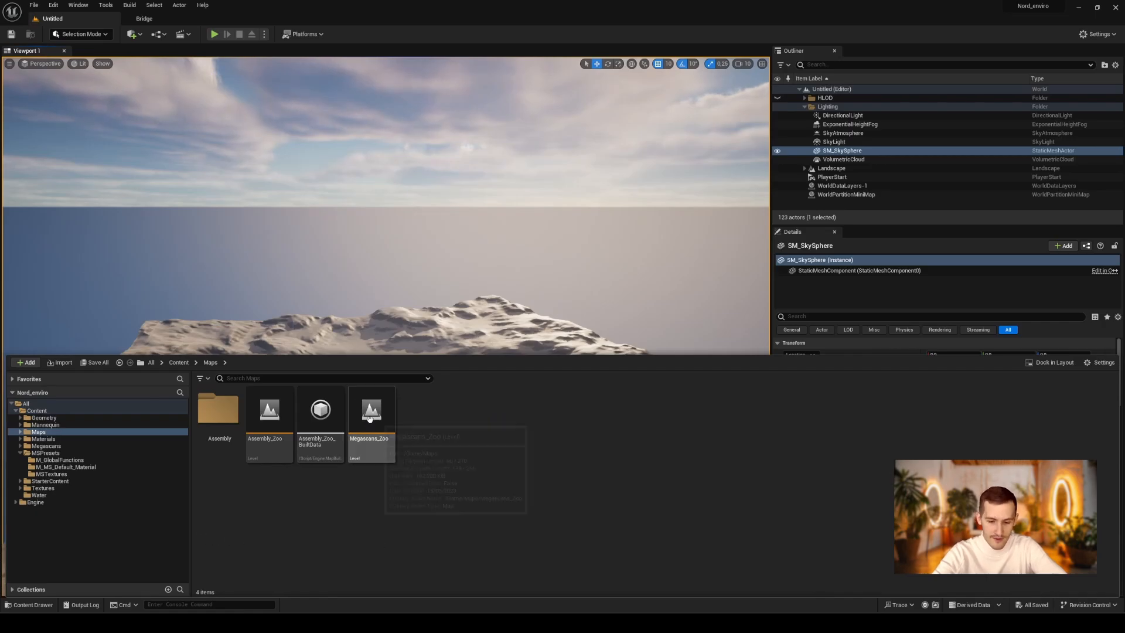
pyautogui.doubleClick(371, 410)
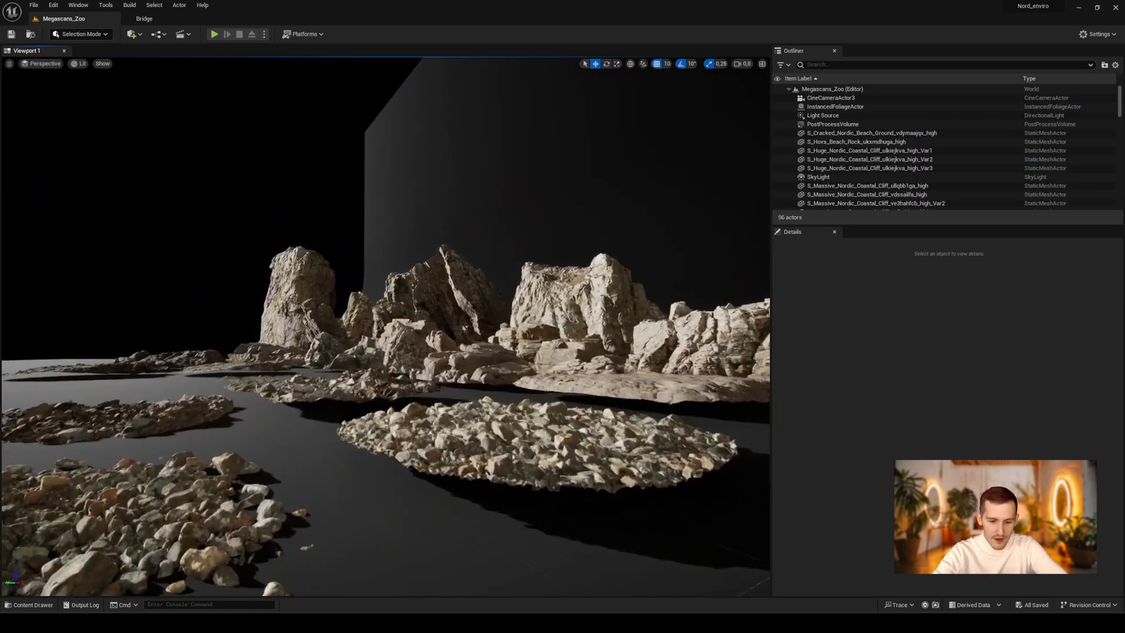
# Fly through the Megascans_Zoo level to examine the individual cliffs, ground patches and small rocks
pyautogui.press('w')
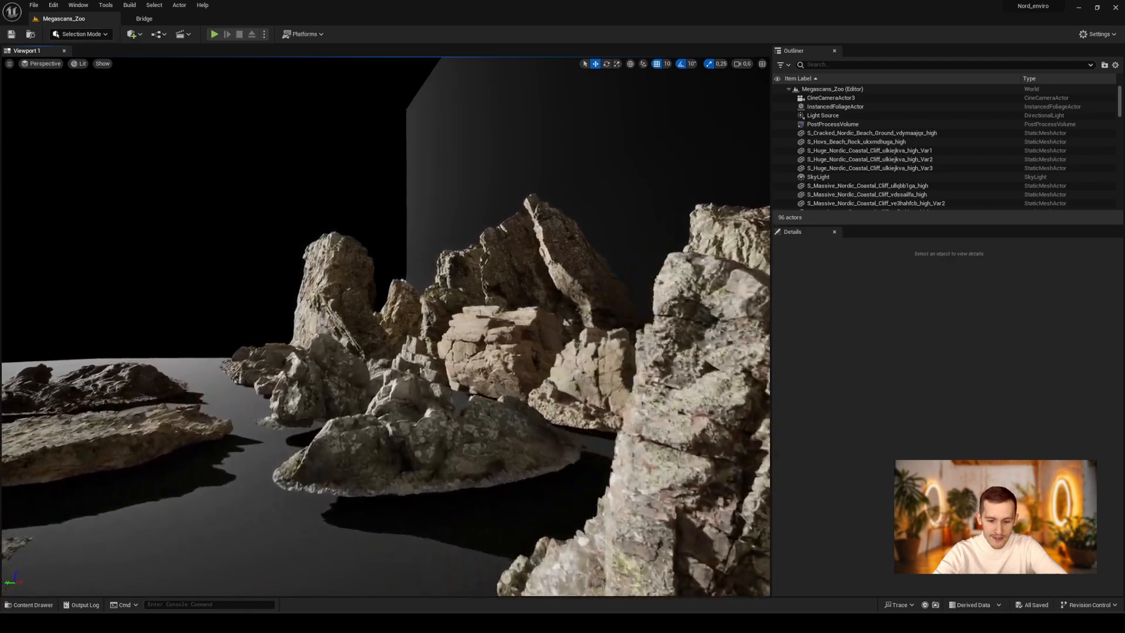
pyautogui.press('a')
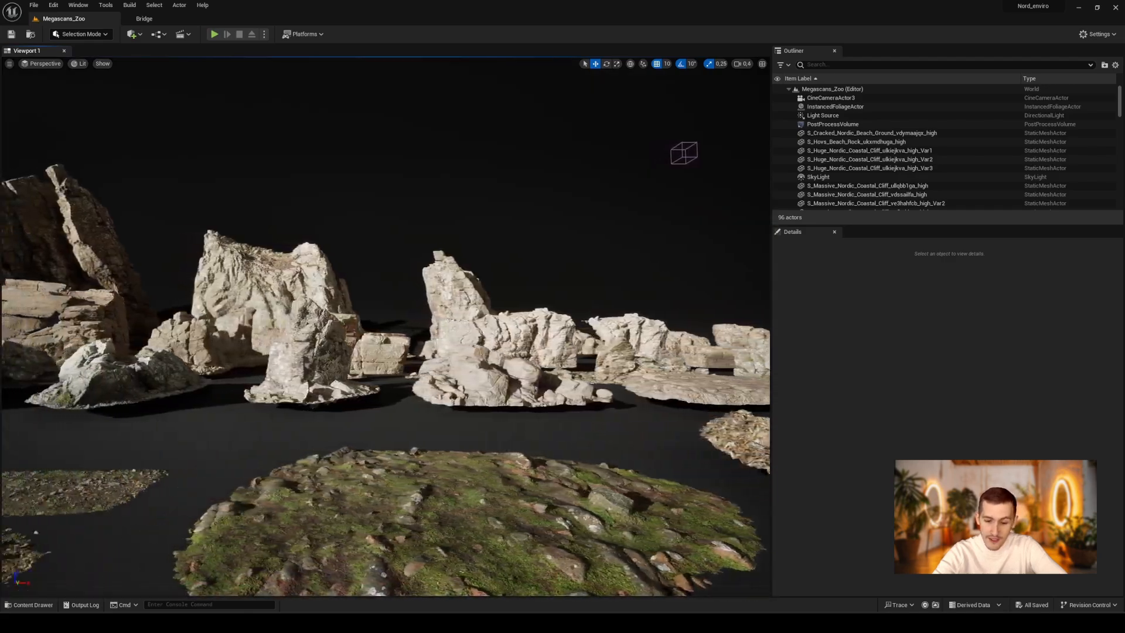
pyautogui.press('w')
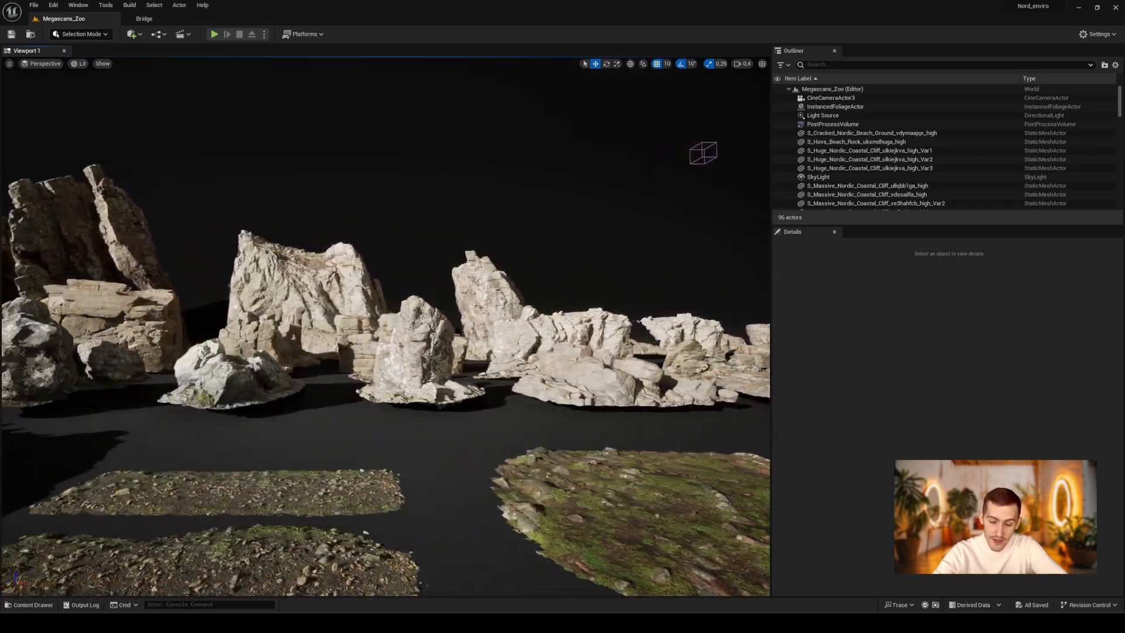
pyautogui.press('a')
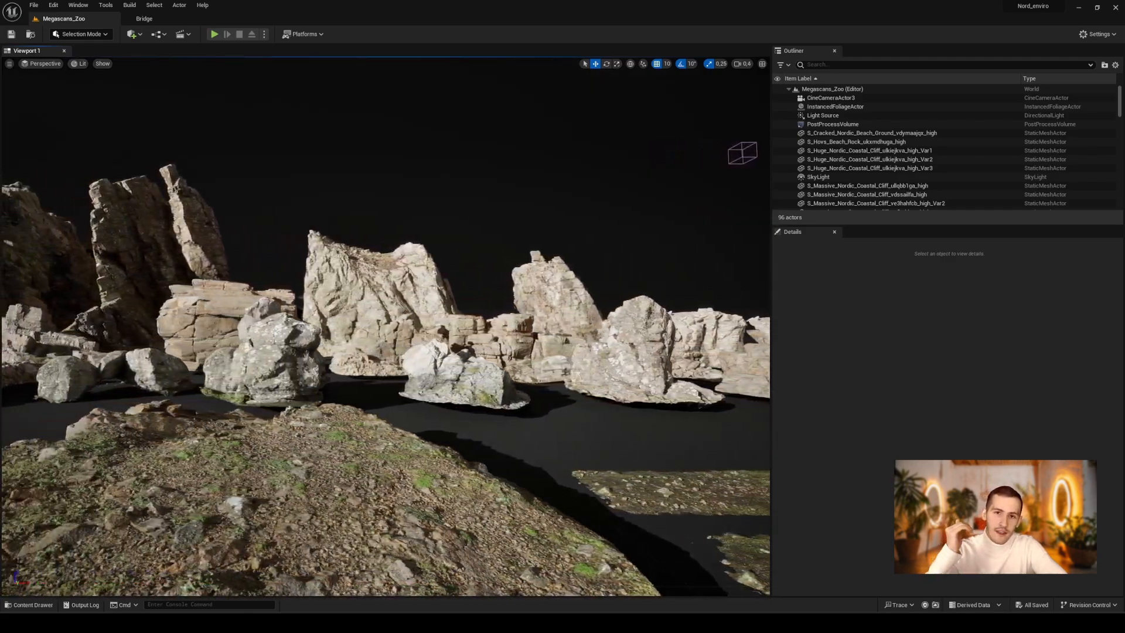
pyautogui.press('a')
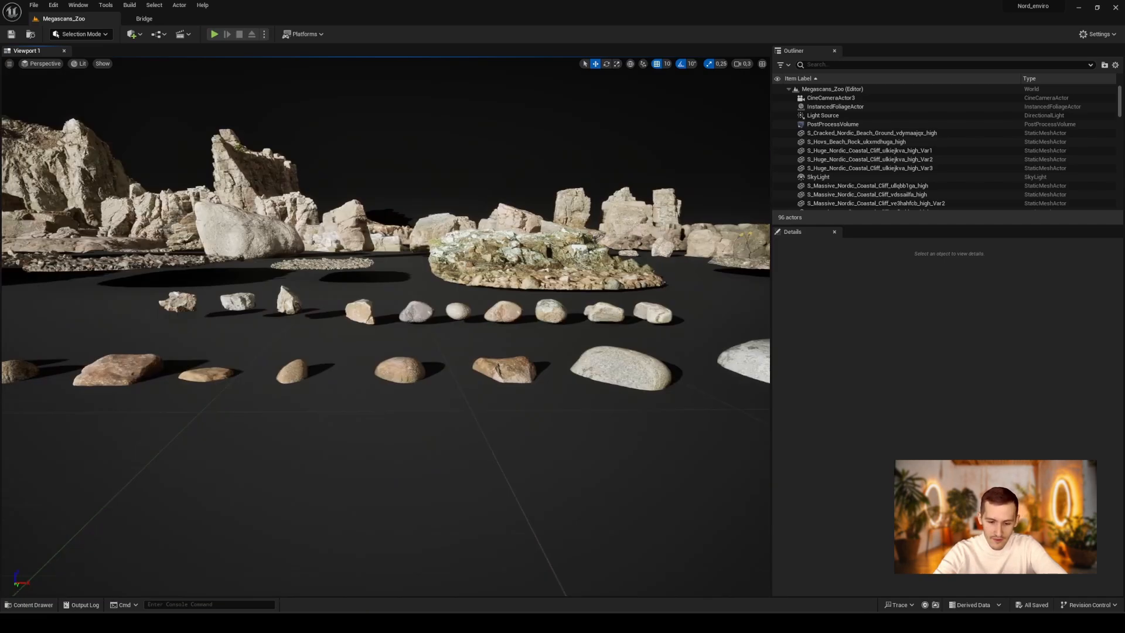
pyautogui.press('w')
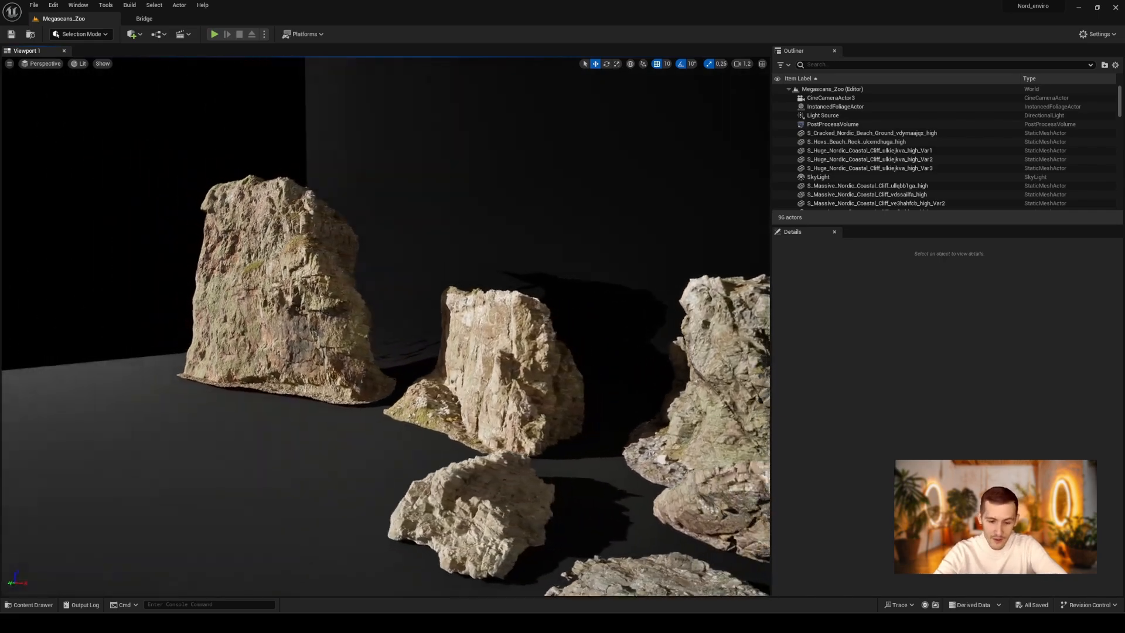
# Open the Assembly_Zoo level and inspect its cliff, rock and ground assemblies up close
pyautogui.hotkey('ctrl', 'space')
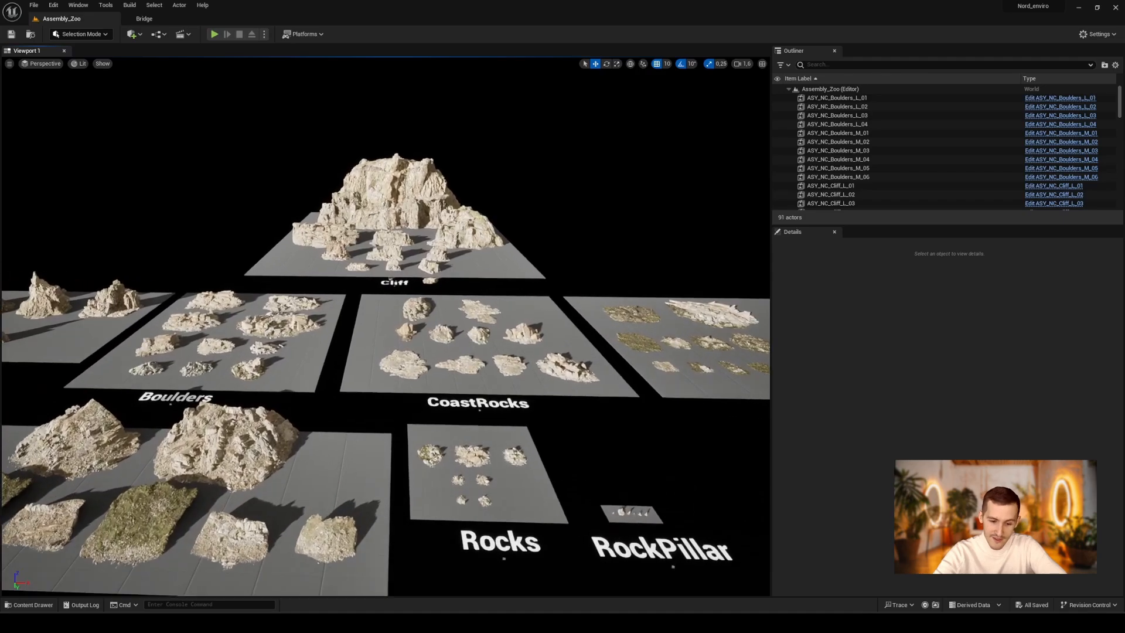
pyautogui.press('w')
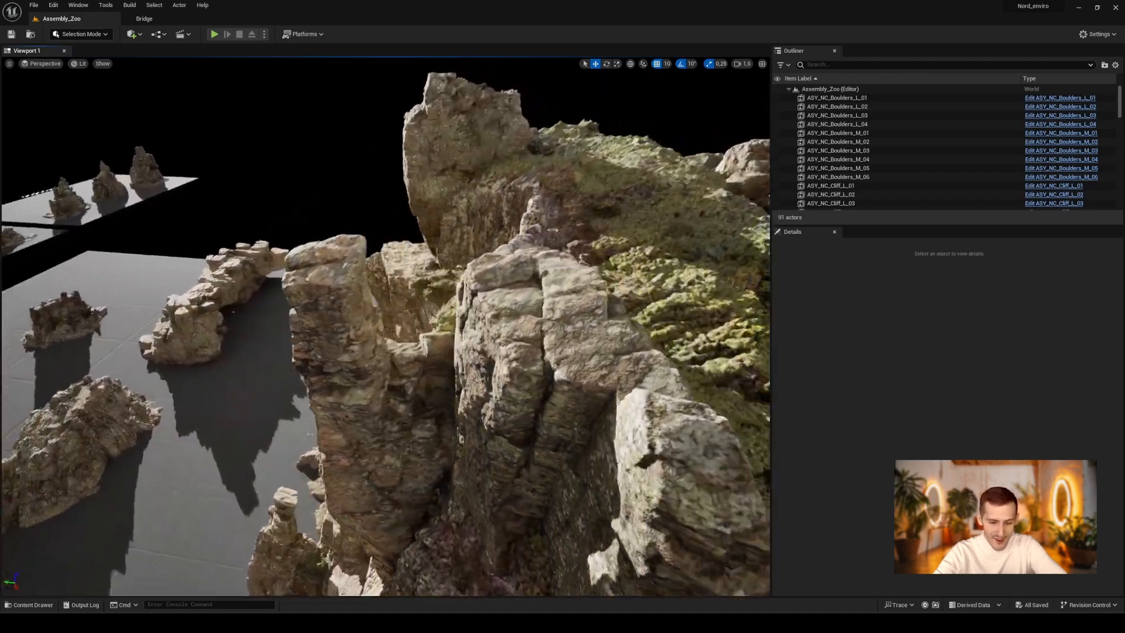
pyautogui.press('s')
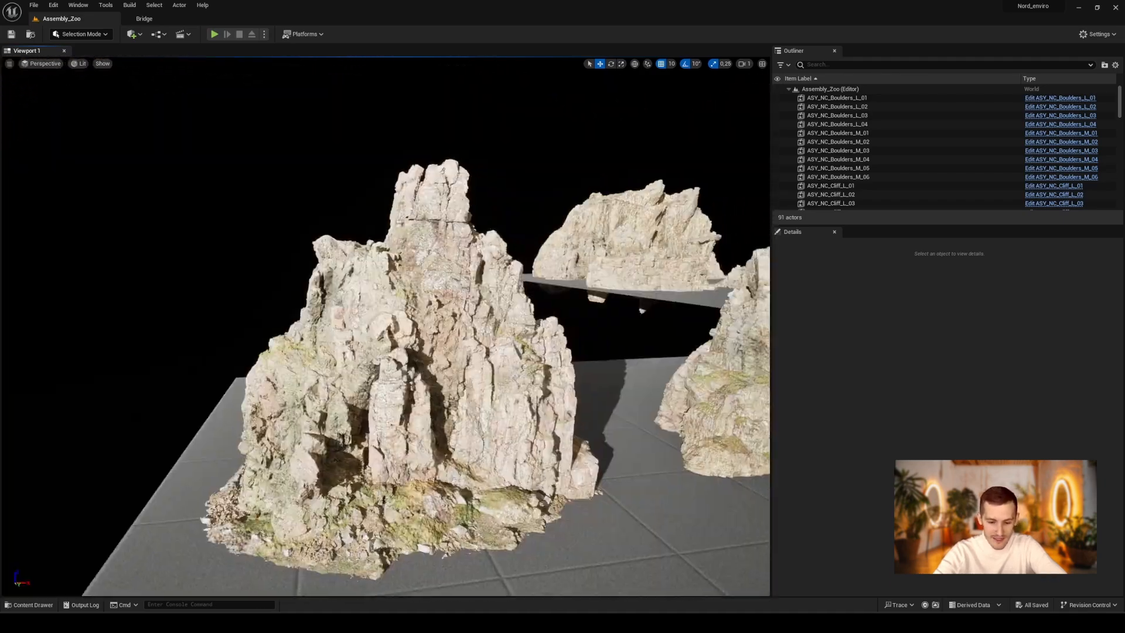
pyautogui.press('d')
pyautogui.scroll(-1, 385, 326)
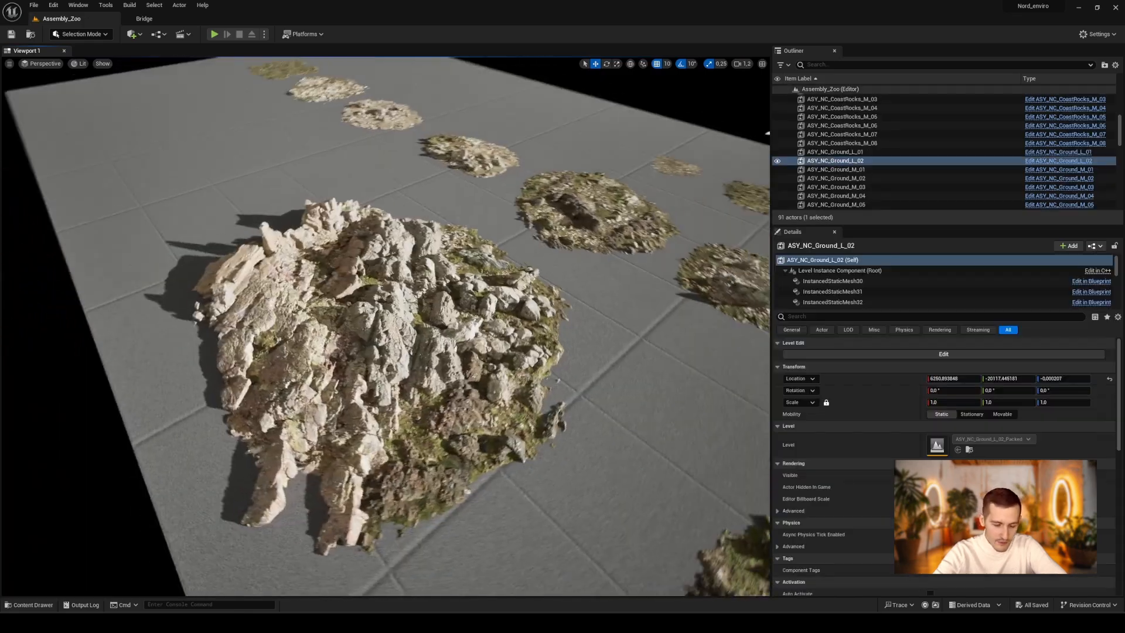
# Examine the large cliff formations and the stacked-stone rock pillars across the Assembly_Zoo platforms
pyautogui.press('q')
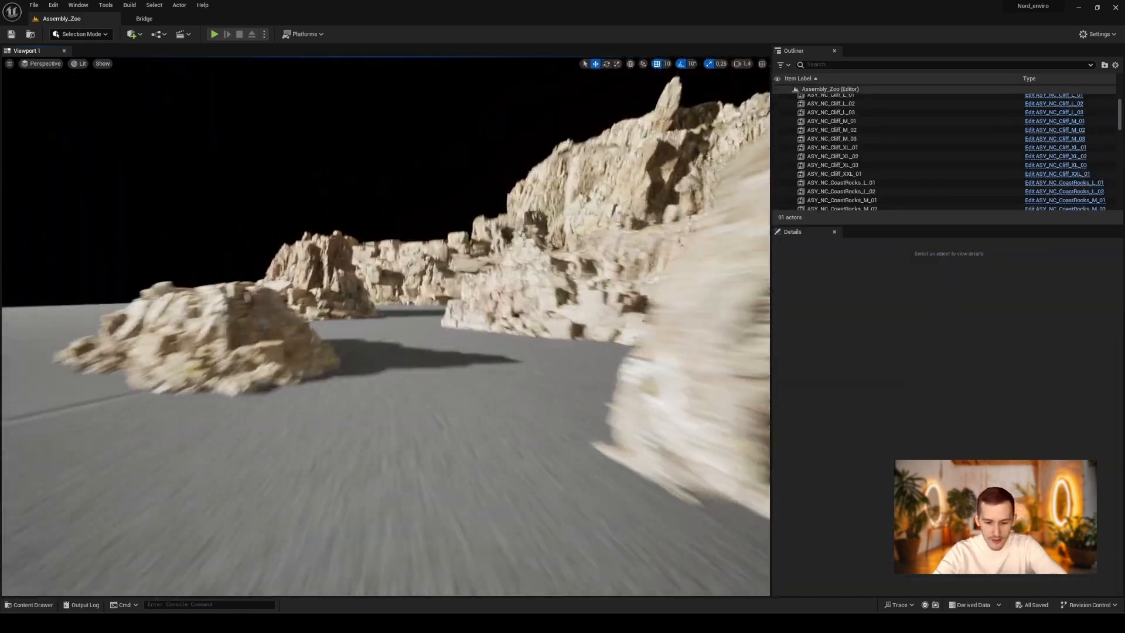
pyautogui.press('a')
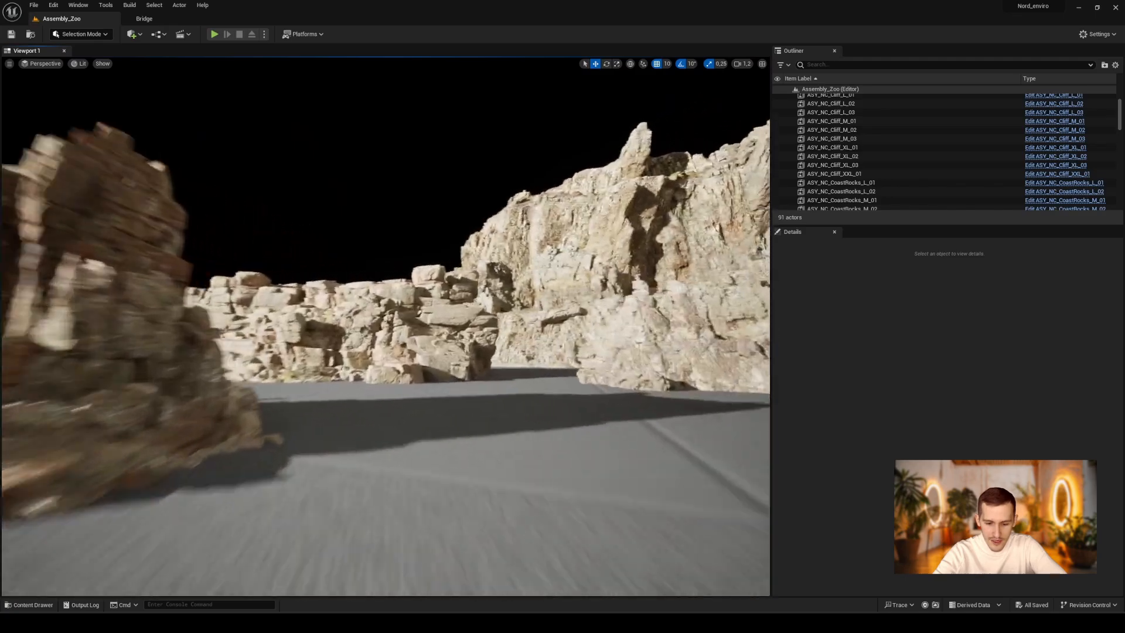
pyautogui.press('a')
pyautogui.press('s')
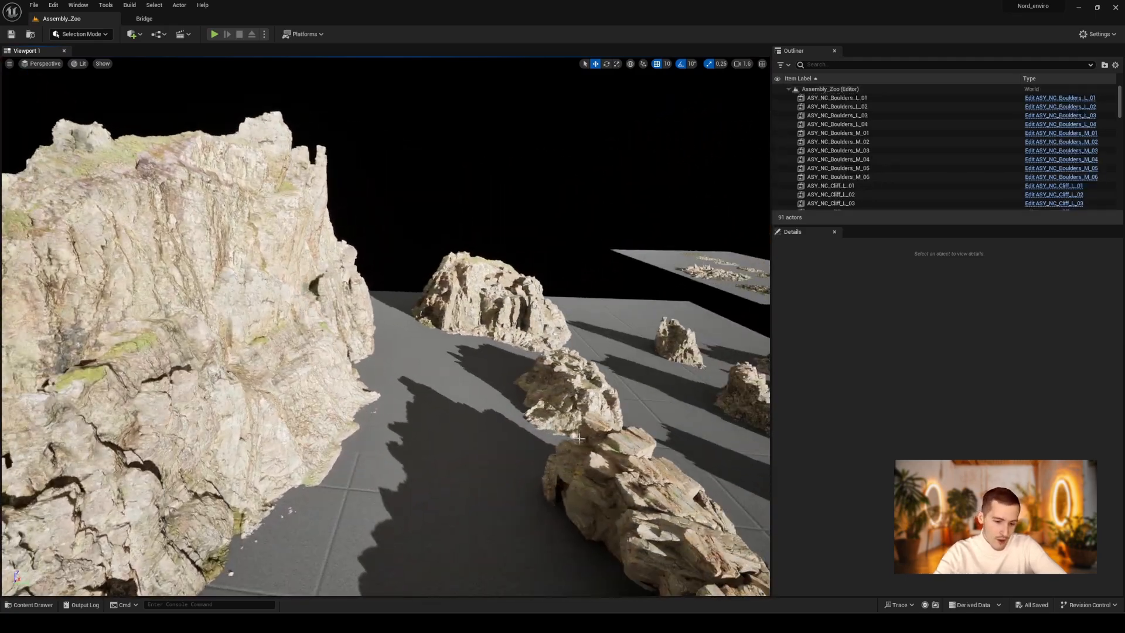
pyautogui.press('w')
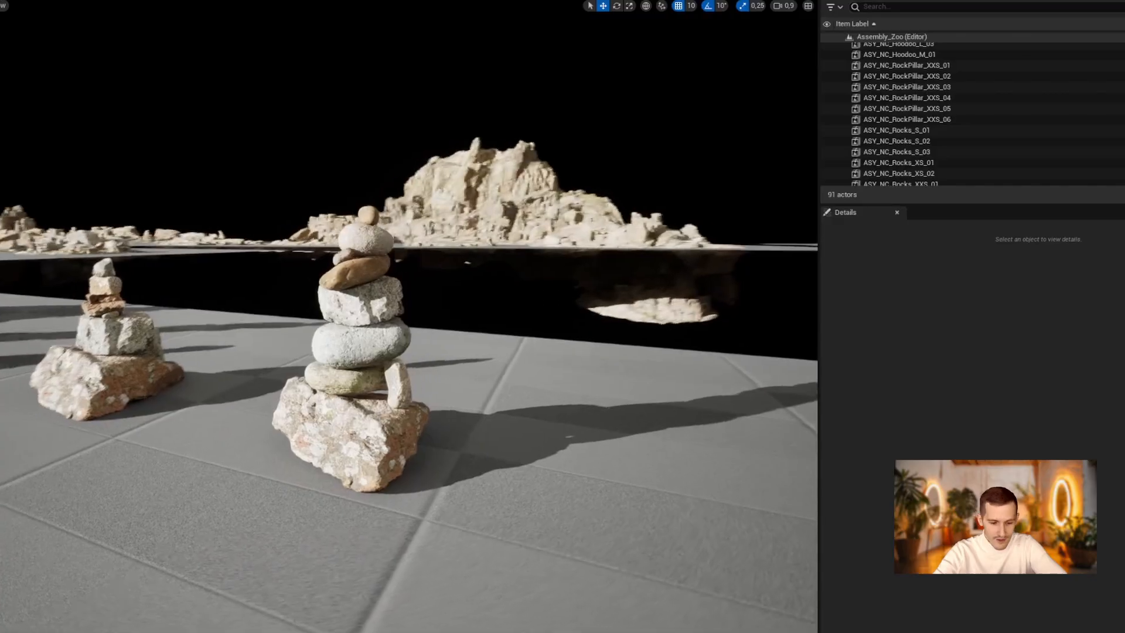
pyautogui.press('d')
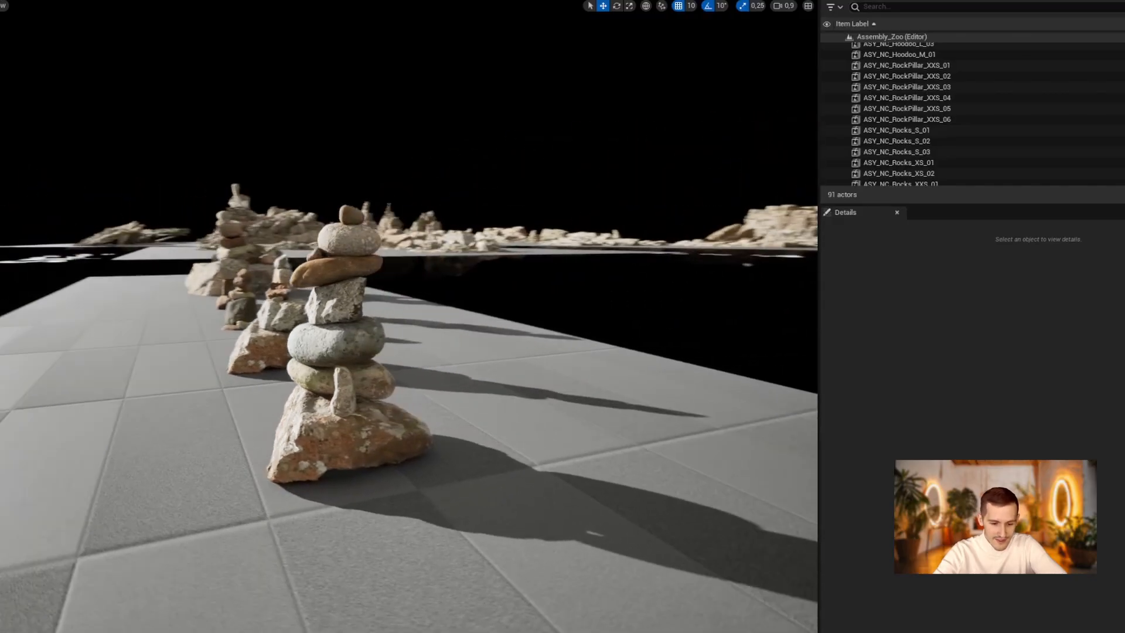
pyautogui.keyDown('alt'); pyautogui.moveTo(409, 316); pyautogui.dragTo(392, 378); pyautogui.keyUp('alt')
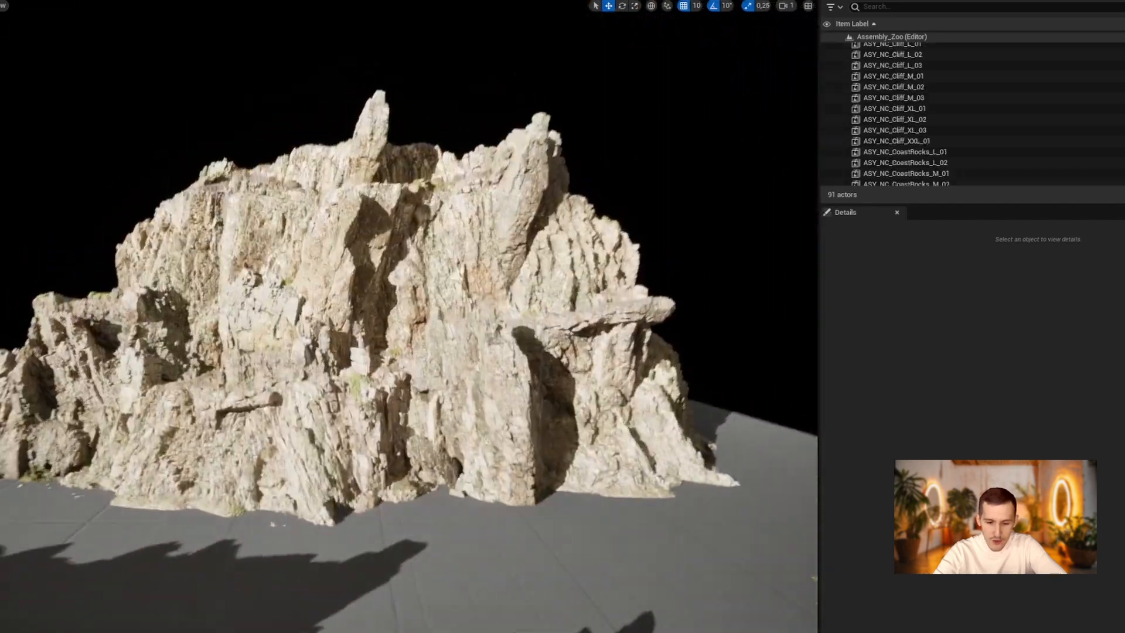
# Select the ASY_NC_Cliff_L_01 cliff assembly standing in front of the largest cliff
pyautogui.moveTo(563, 317); pyautogui.dragTo(563, 387, button='right')
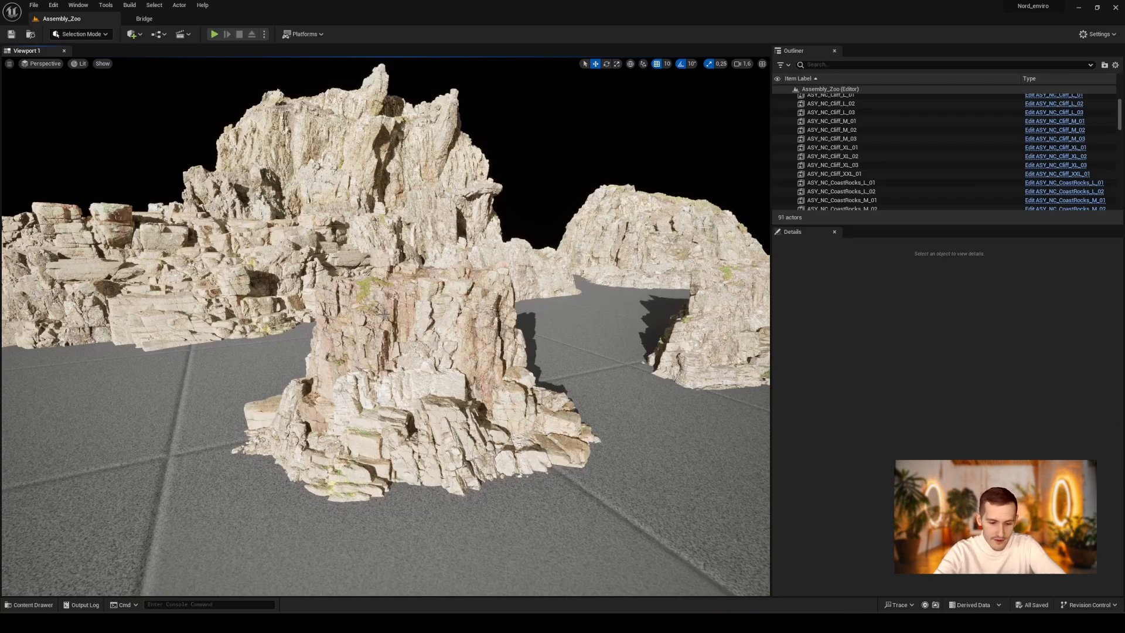
pyautogui.click(384, 317)
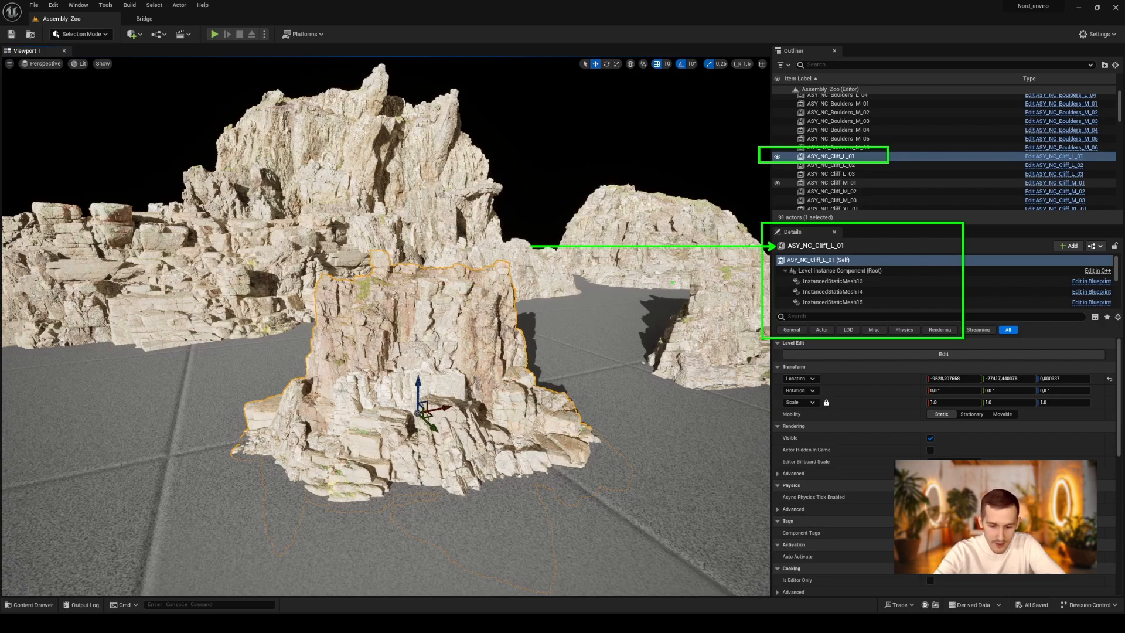
# Examine the instanced static mesh components that make up the ASY_NC_Cliff_L_01 assembly
pyautogui.click(829, 281)
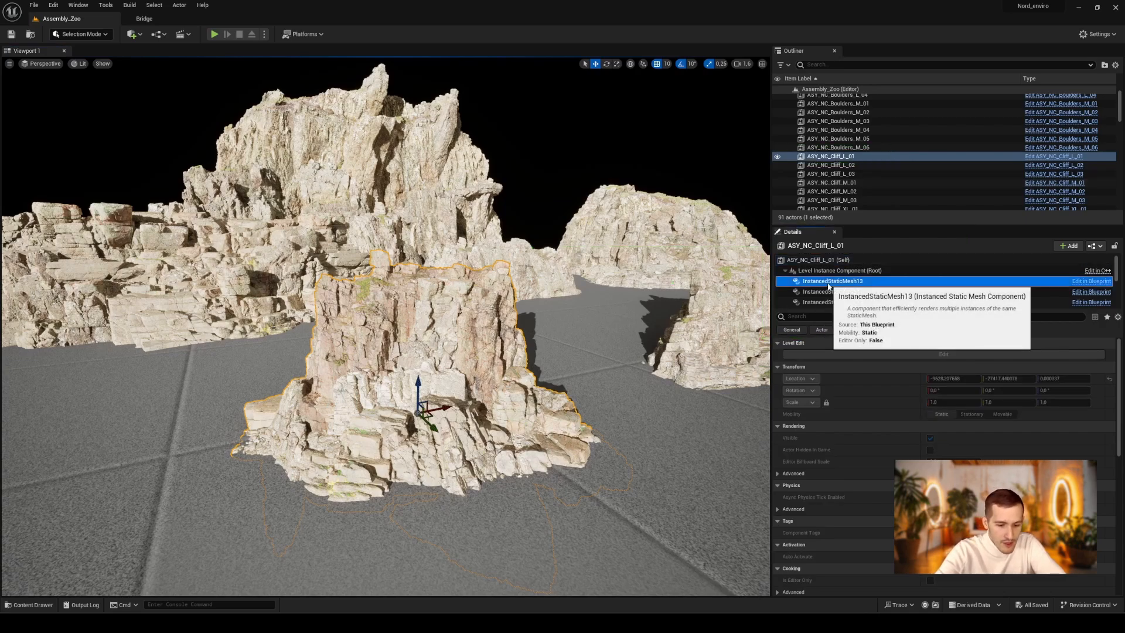
pyautogui.moveTo(802, 309); pyautogui.dragTo(817, 470)
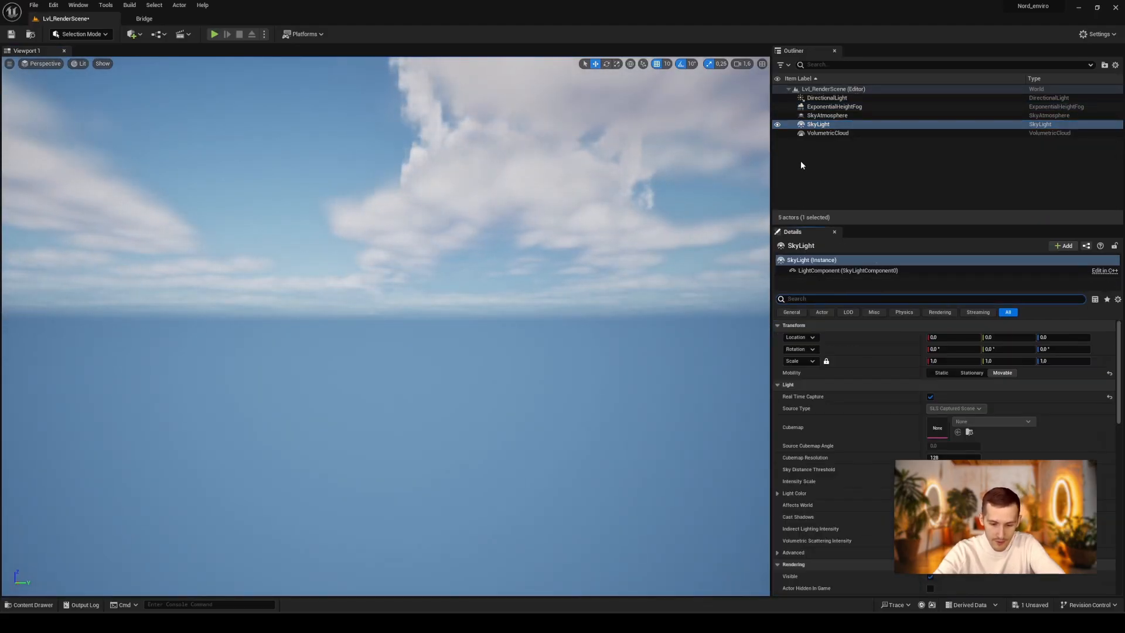
# Add a Post Process Volume to Lvl_RenderScene and gather the lighting and sky actors in a SceneSetup folder
pyautogui.click(134, 34)
pyautogui.click(170, 147)
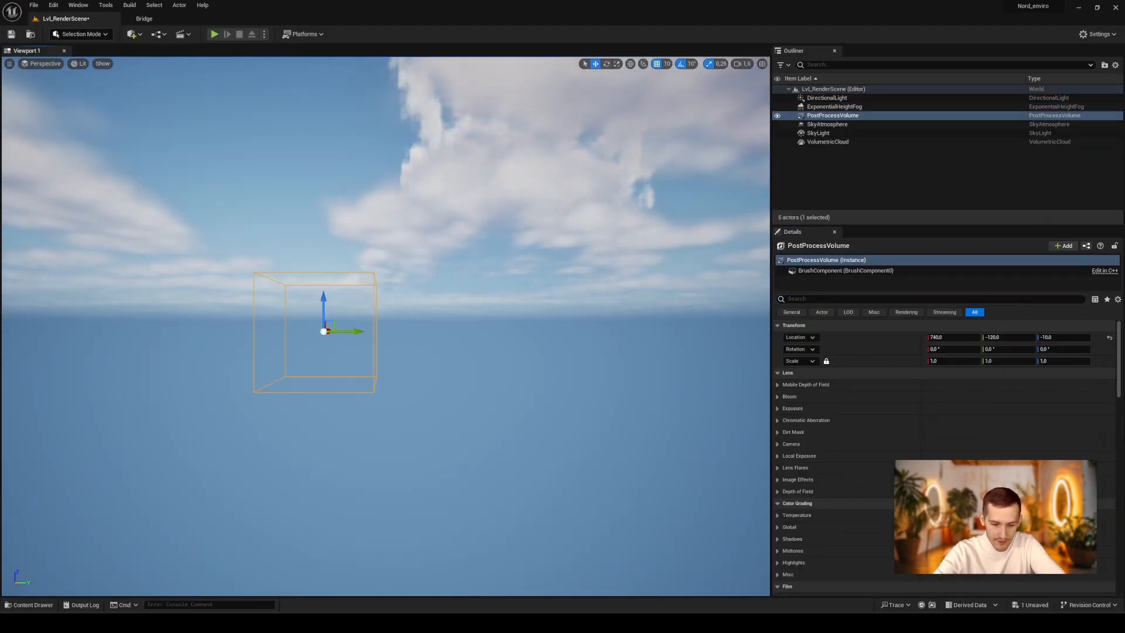
pyautogui.press('f')
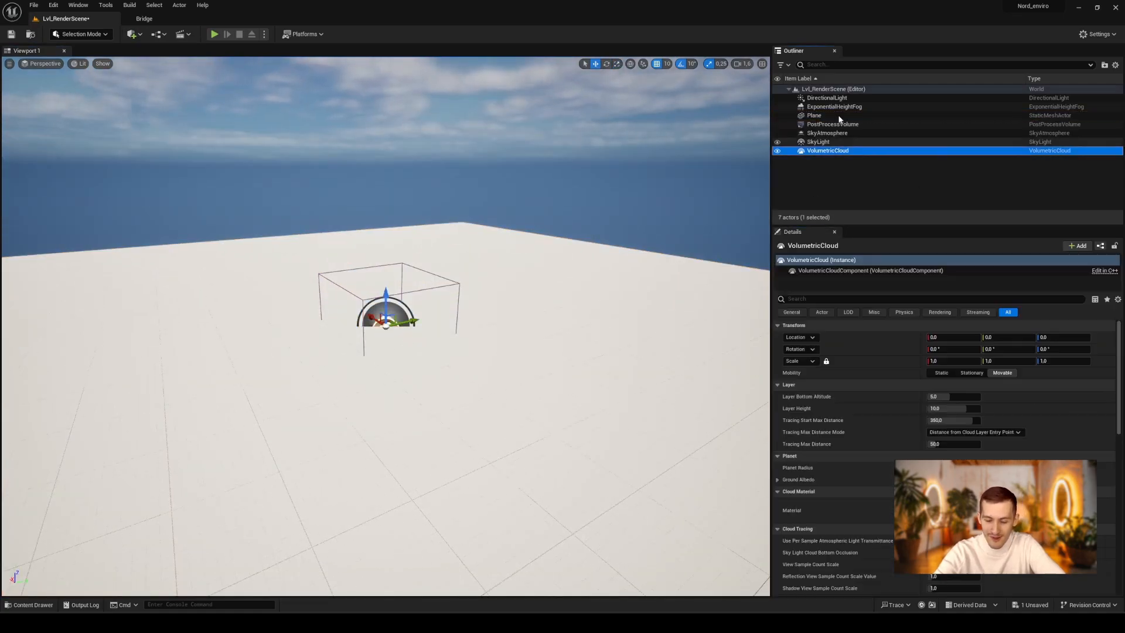
pyautogui.rightClick(829, 146)
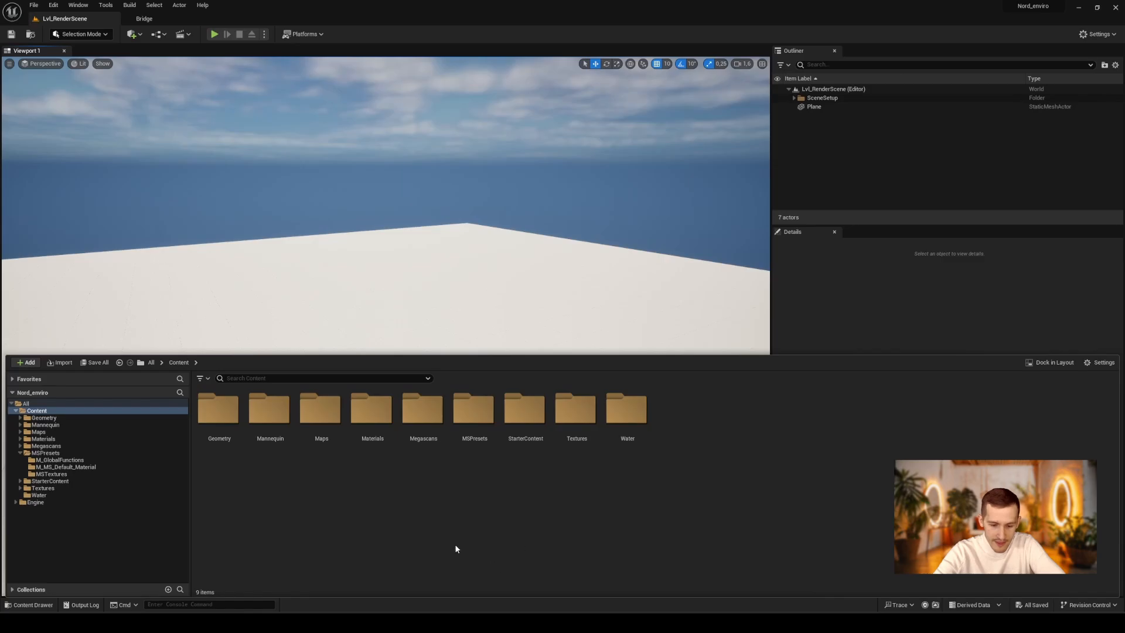
# Place the S_Nordic_Beach_Rock_Formation_veflbabqx_high mesh from the Megascans 3D_Assets folder on the plane and position it
pyautogui.doubleClick(424, 410)
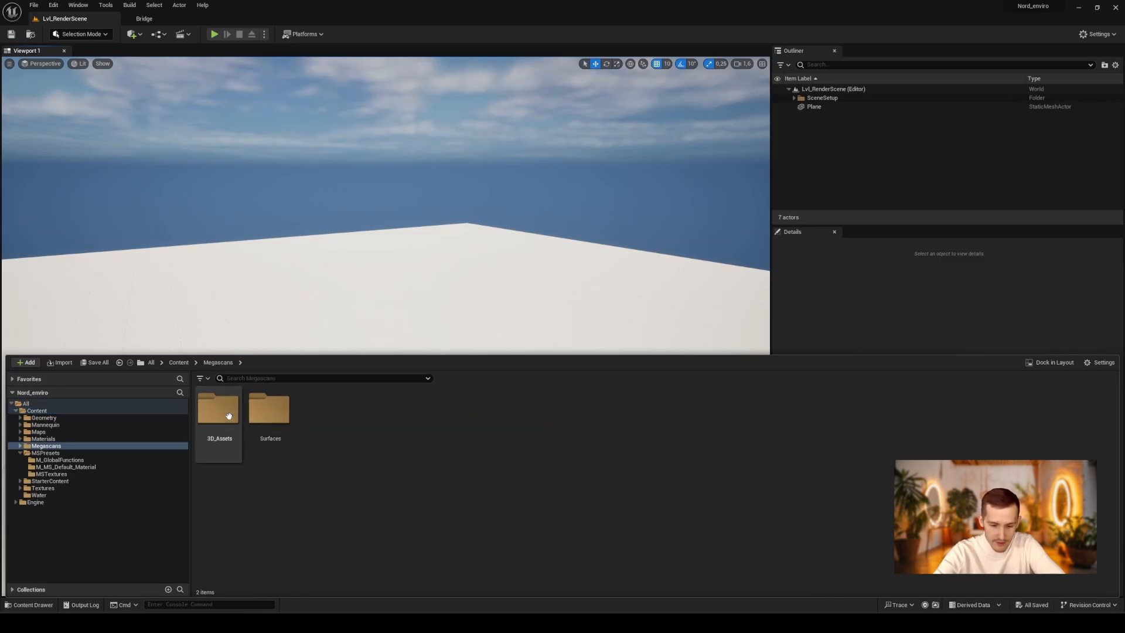
pyautogui.doubleClick(218, 410)
pyautogui.doubleClick(218, 410)
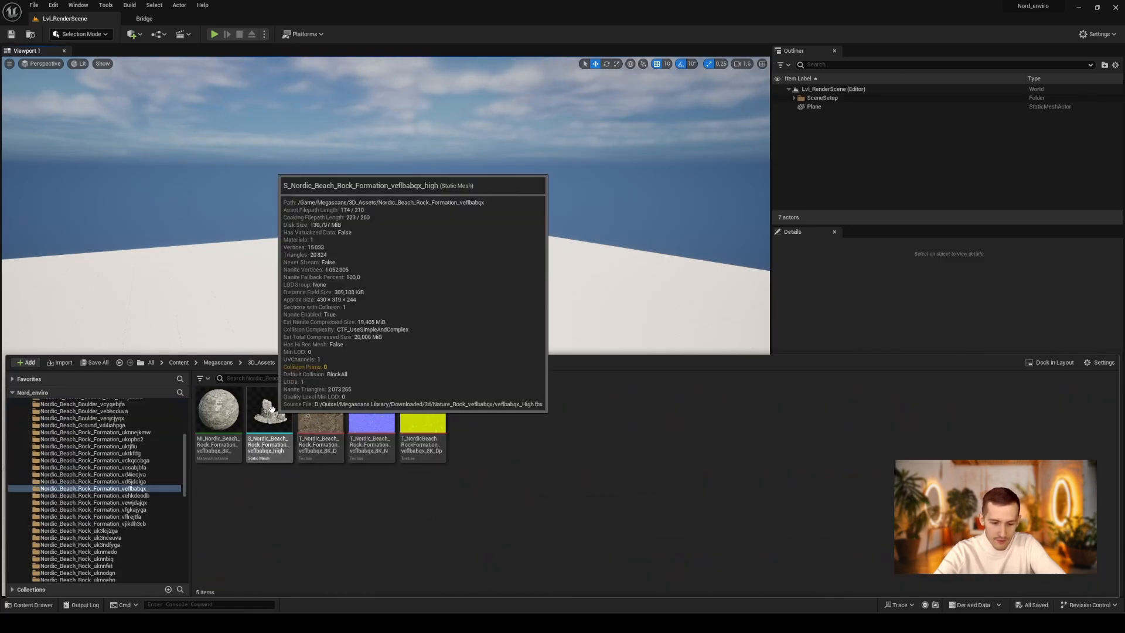
pyautogui.moveTo(270, 410); pyautogui.dragTo(360, 341)
pyautogui.hotkey('ctrl', 'space')
pyautogui.moveTo(423, 193); pyautogui.dragTo(432, 380)
pyautogui.moveTo(432, 380); pyautogui.dragTo(432, 381)
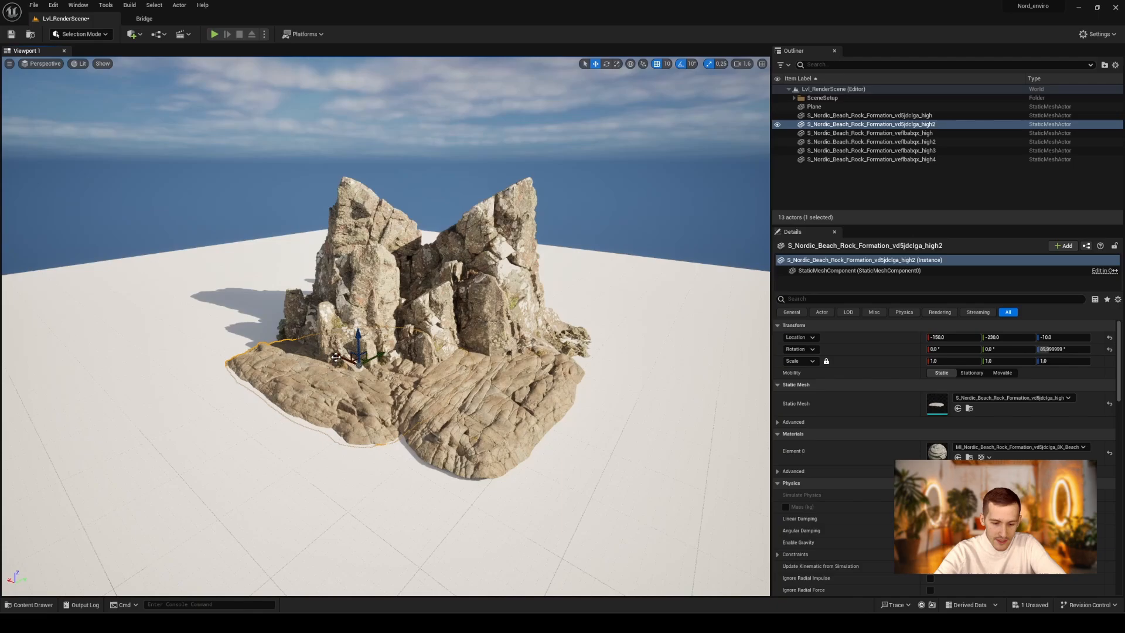
# Duplicate the flat vd5jdclga rock slab, scale the copy to 1.75 and place it around the base of the formation
pyautogui.keyDown('alt'); pyautogui.moveTo(336, 357); pyautogui.dragTo(416, 386); pyautogui.keyUp('alt')
pyautogui.press('r')
pyautogui.press('w')
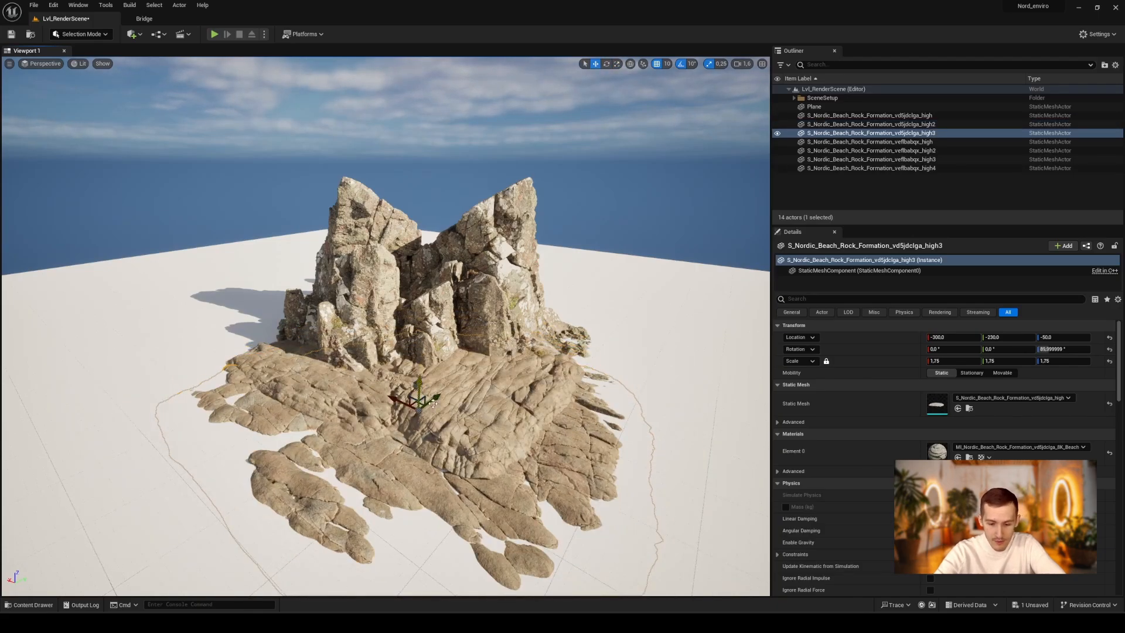
pyautogui.click(660, 149)
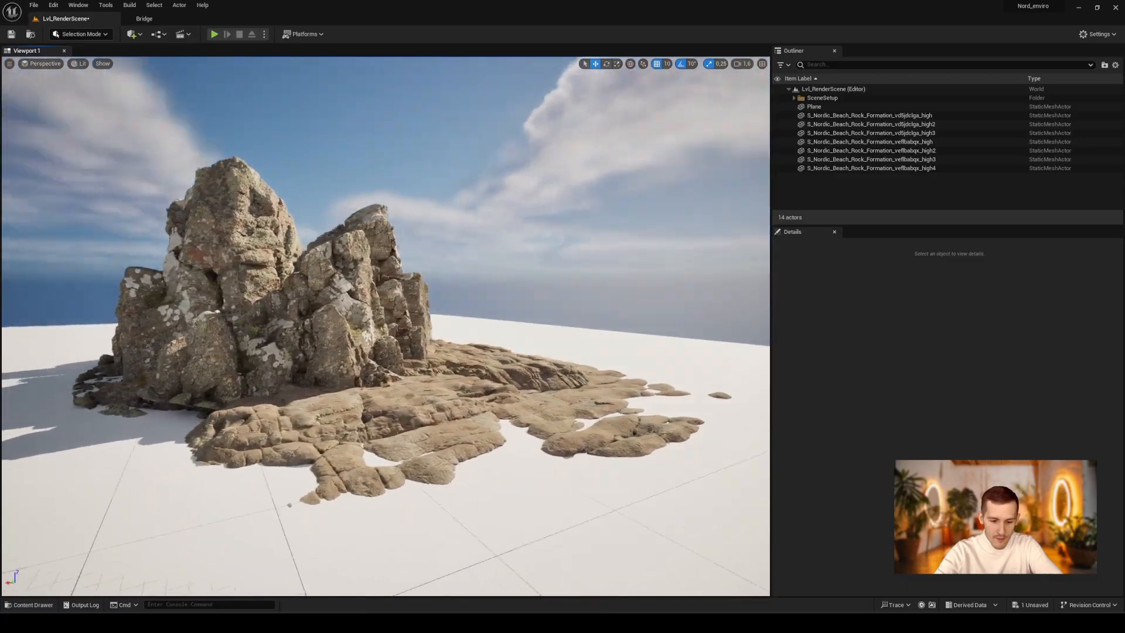
# Select all seven Nordic Beach rock meshes and create a packed level actor from them with the Center Min Z pivot
pyautogui.moveTo(385, 325); pyautogui.dragTo(329, 326, button='right')
pyautogui.click(834, 116)
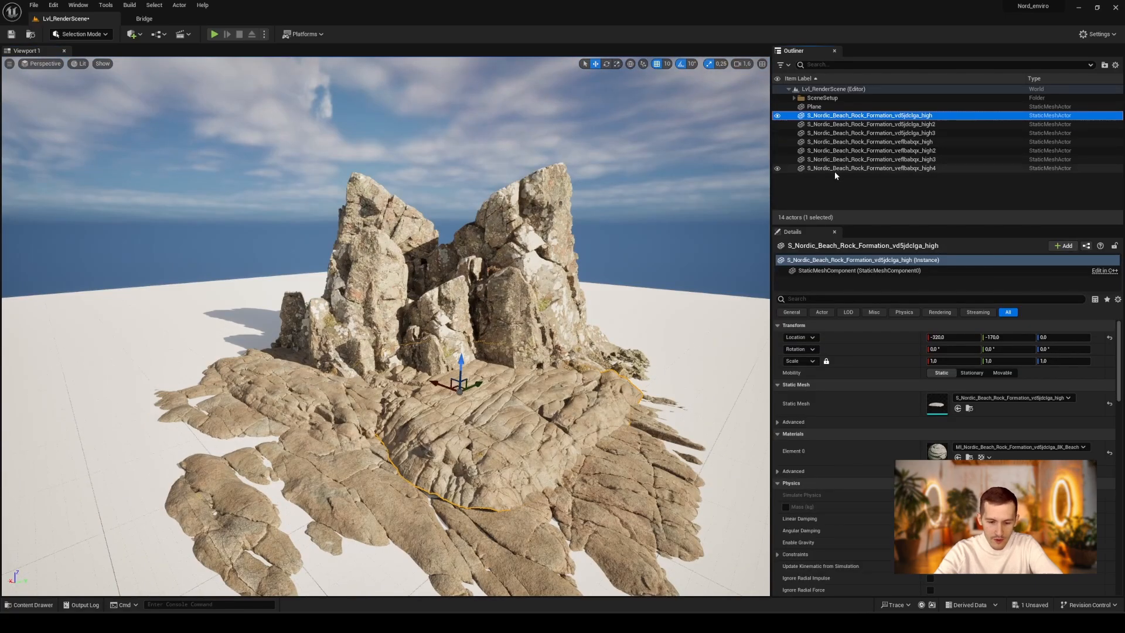
pyautogui.keyDown('shift'); pyautogui.click(834, 170); pyautogui.keyUp('shift')
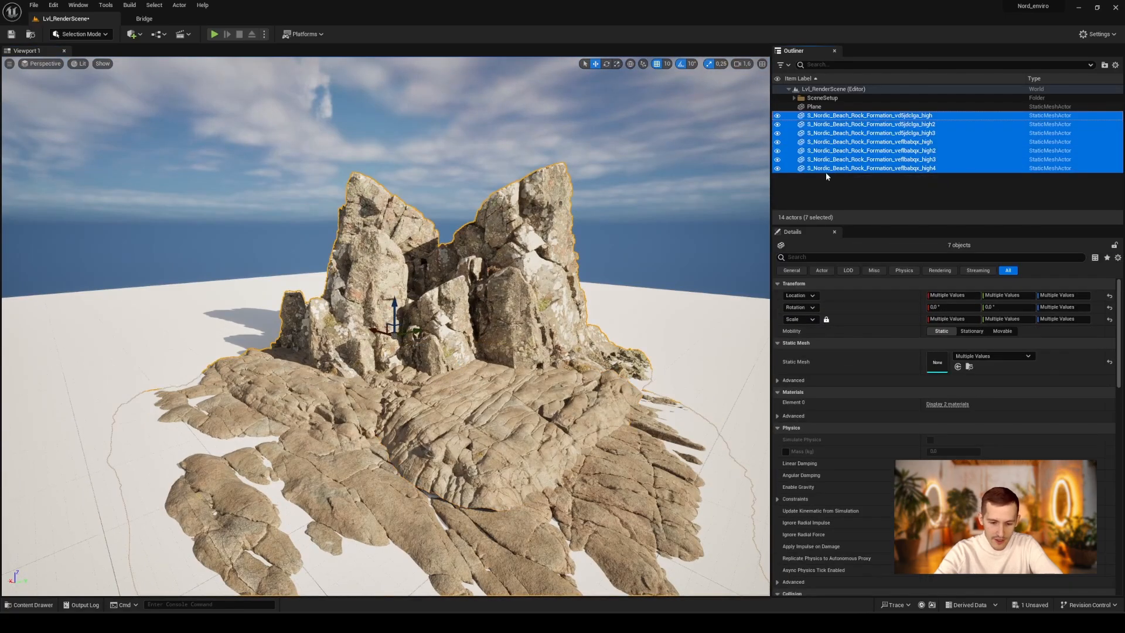
pyautogui.rightClick(481, 245)
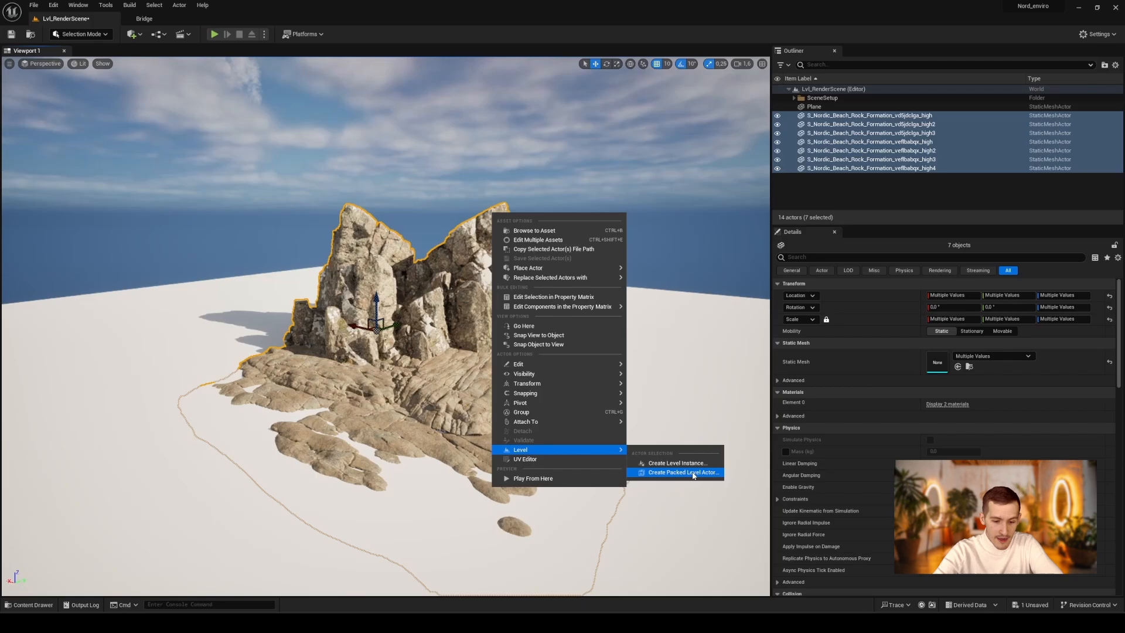
pyautogui.click(693, 474)
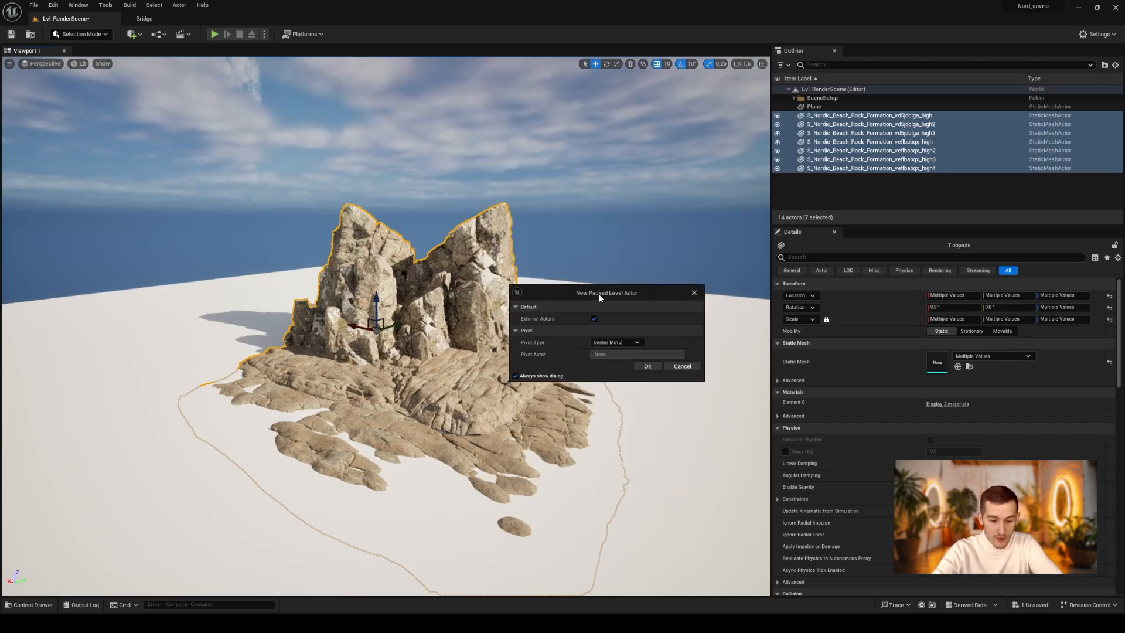
pyautogui.moveTo(599, 294); pyautogui.dragTo(422, 268)
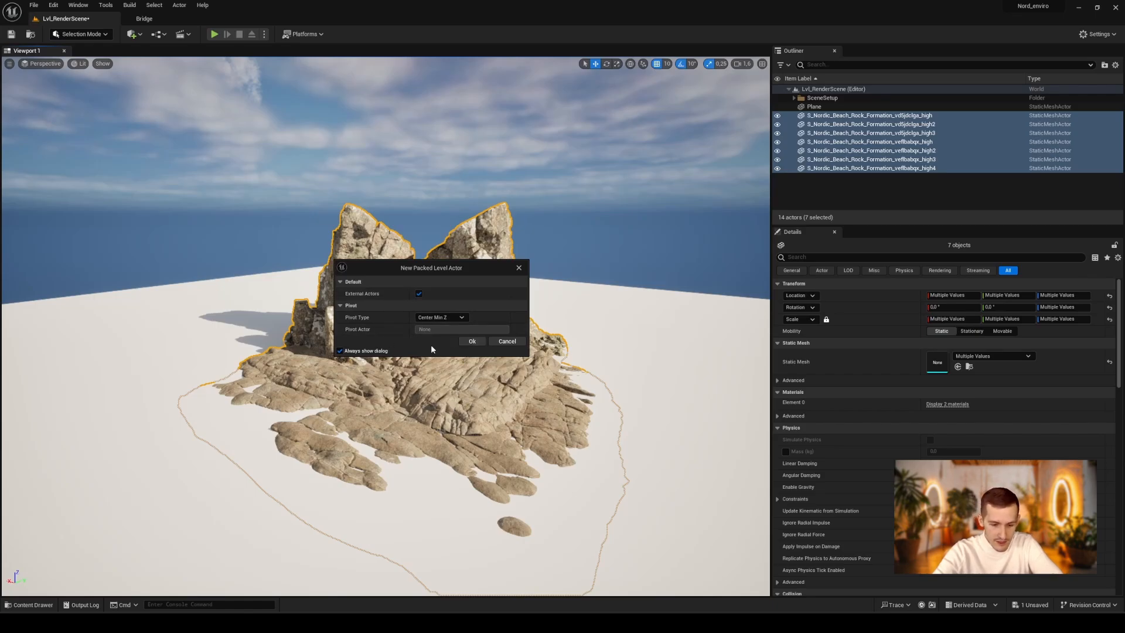
pyautogui.click(471, 341)
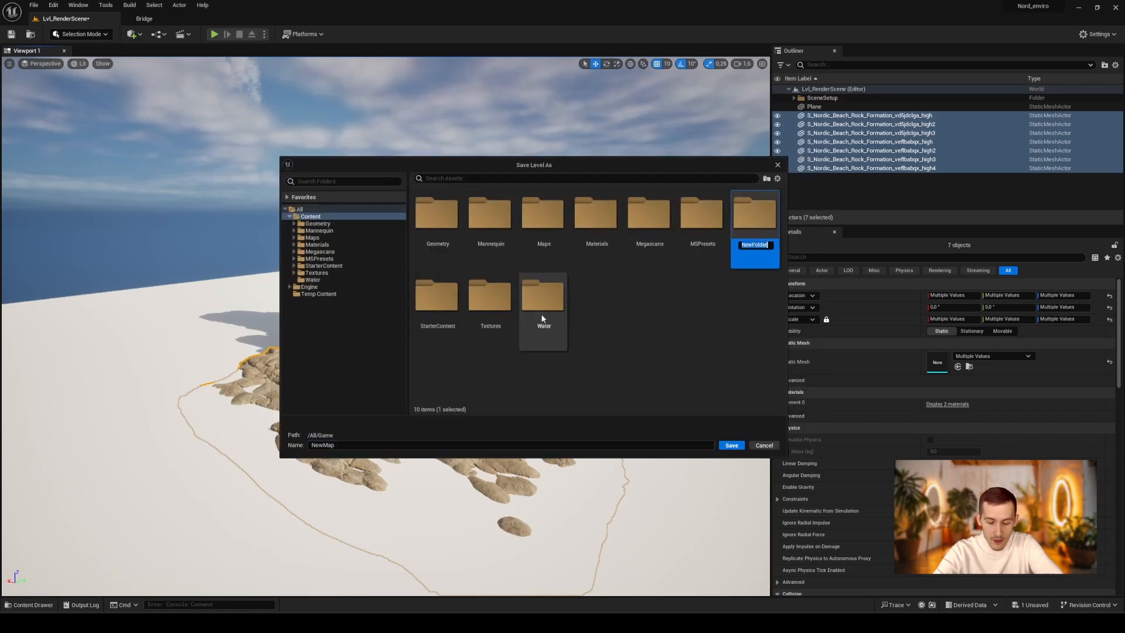
# Create a Demo_LBP folder and save the level in it as DemoLBP and the blueprint as BPP_DemoLBP
pyautogui.write('LBP')
pyautogui.press('Return')
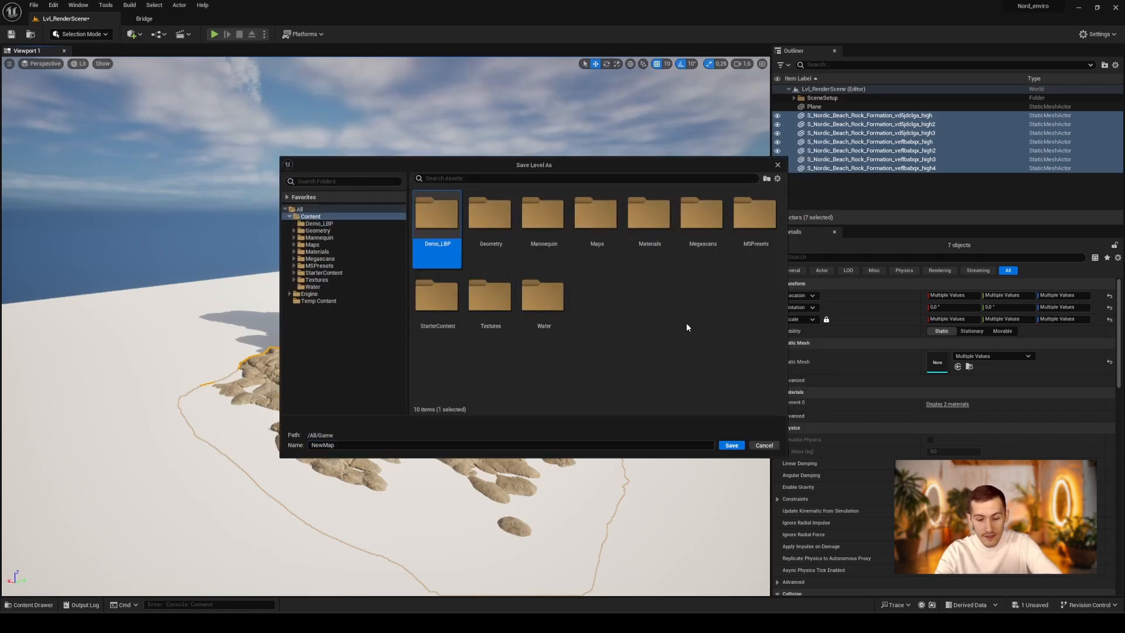
pyautogui.doubleClick(440, 211)
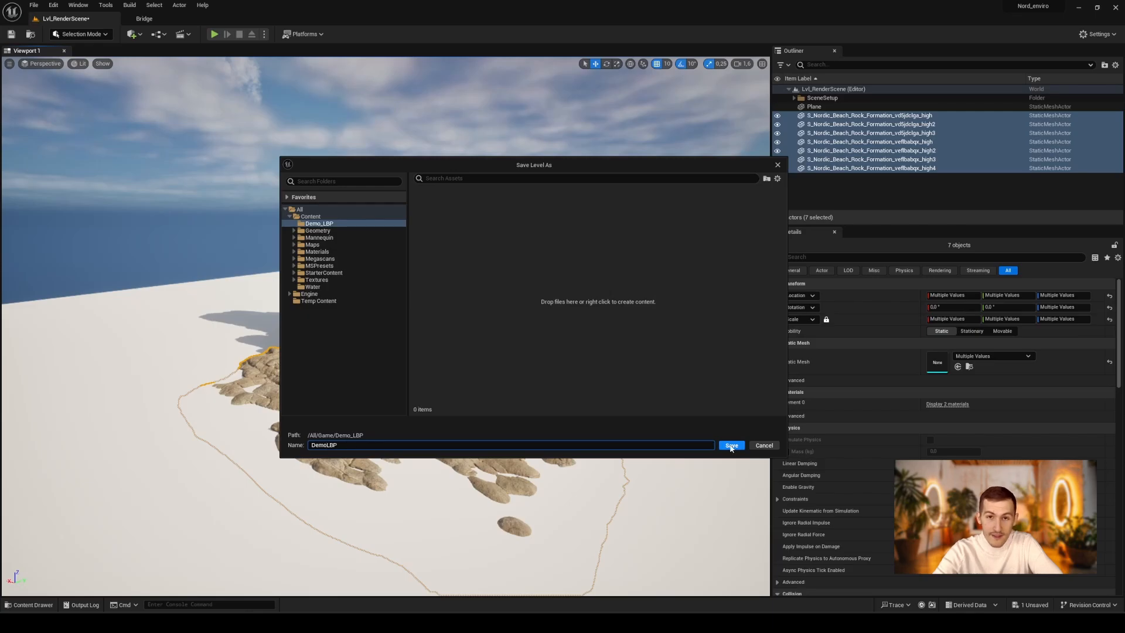
pyautogui.click(731, 445)
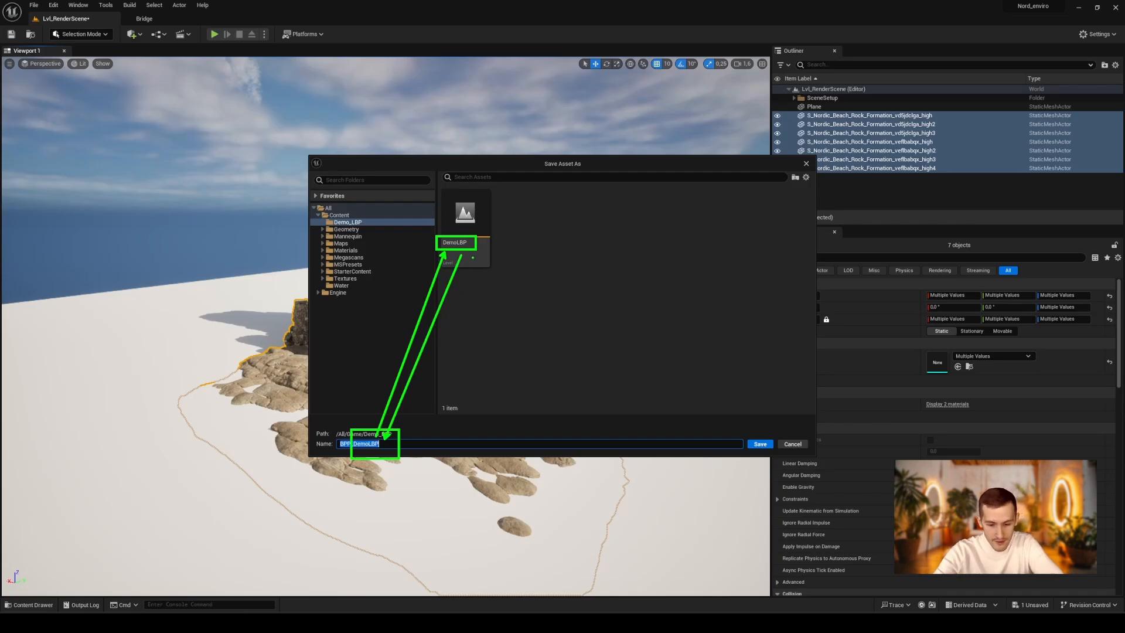
pyautogui.click(760, 444)
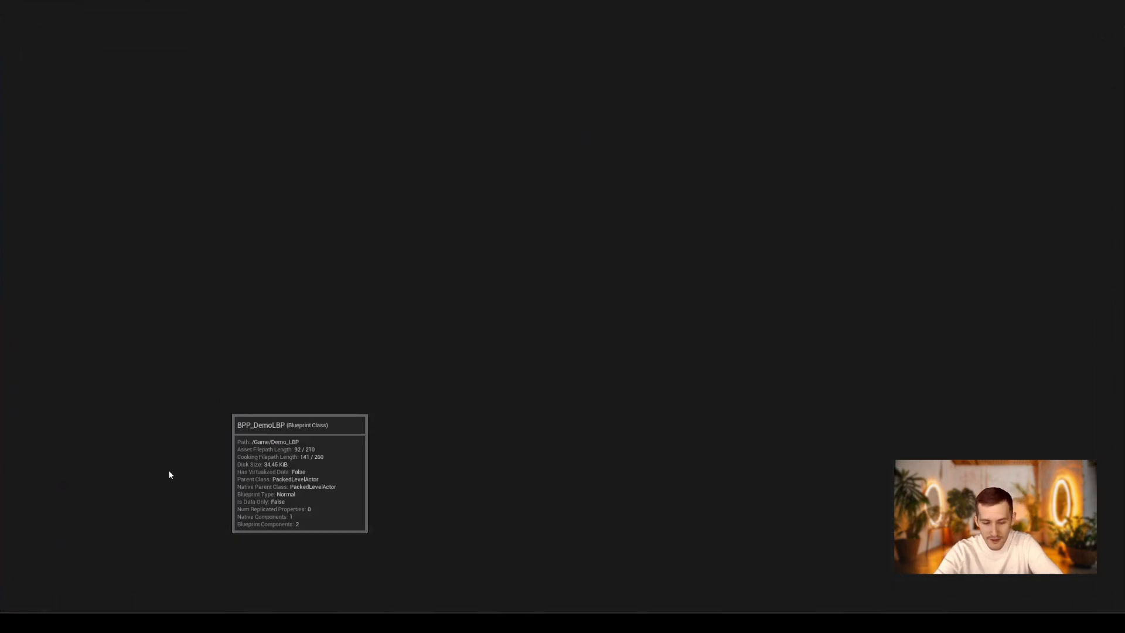
# Inspect the packed rock formation in the BPP_DemoLBP blueprint viewport from several angles
pyautogui.scroll(-5, 623, 417)
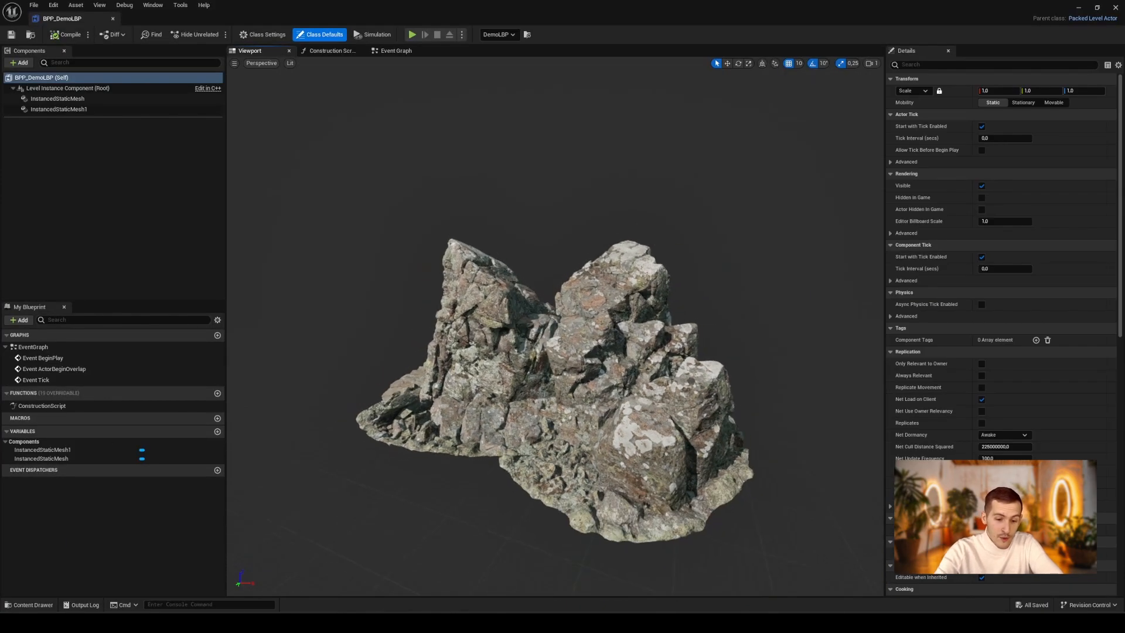
pyautogui.moveTo(622, 417); pyautogui.dragTo(655, 444, button='middle')
pyautogui.scroll(3, 621, 398)
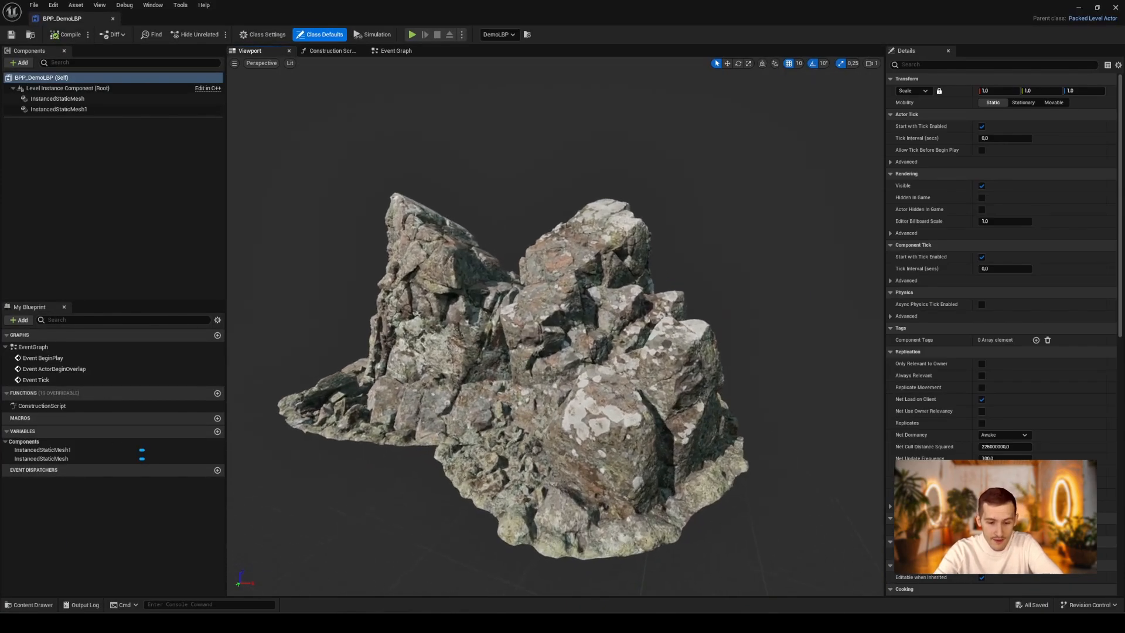
pyautogui.click(621, 399)
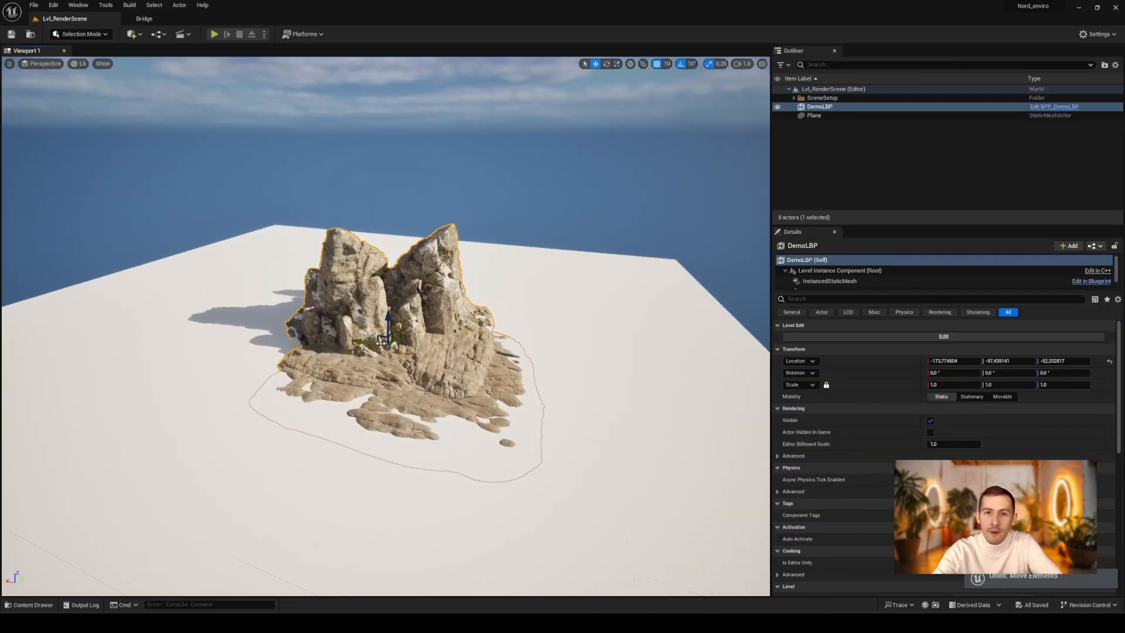
# Undo the last move and place two copies of the DemoLBP rock formation beside it, rotating DemoLBP2 60° about Z
pyautogui.hotkey('ctrl', 'z')
pyautogui.press('e')
pyautogui.moveTo(515, 391); pyautogui.dragTo(517, 352)
pyautogui.press('w')
pyautogui.keyDown('alt'); pyautogui.moveTo(517, 351); pyautogui.dragTo(202, 304); pyautogui.keyUp('alt')
pyautogui.press('e')
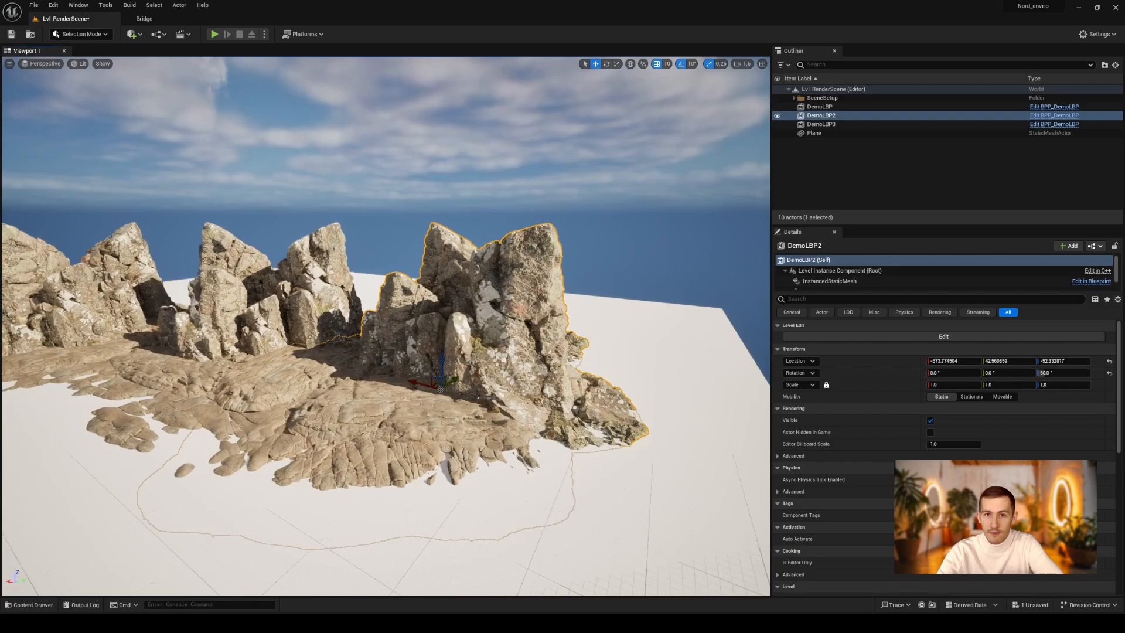
pyautogui.keyDown('alt'); pyautogui.moveTo(446, 257); pyautogui.dragTo(462, 262); pyautogui.keyUp('alt')
# Open DemoLBP2 for editing and move its tall veflbabqx_high2 rock to X -847.61177 and Z 140
pyautogui.rightClick(437, 241)
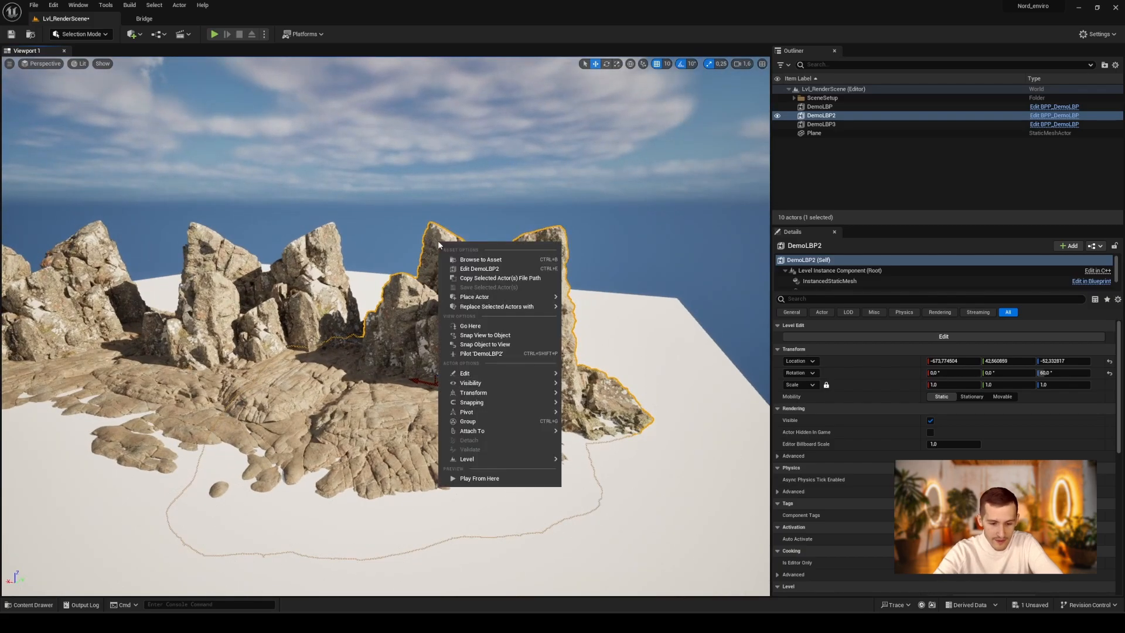
pyautogui.moveTo(547, 459)
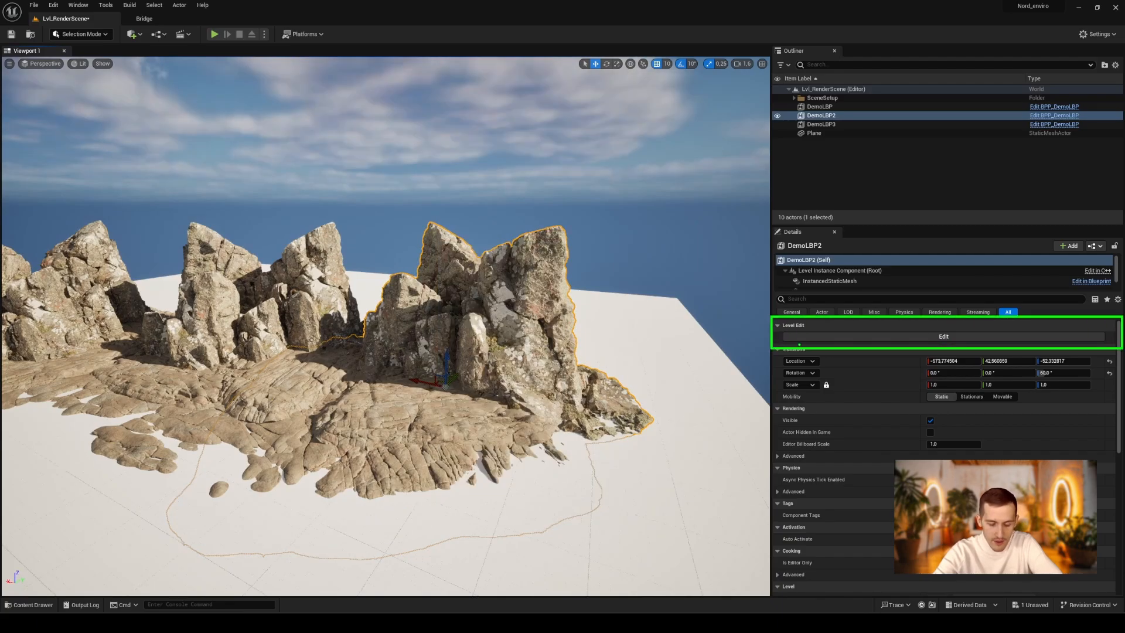
pyautogui.click(944, 338)
pyautogui.click(521, 316)
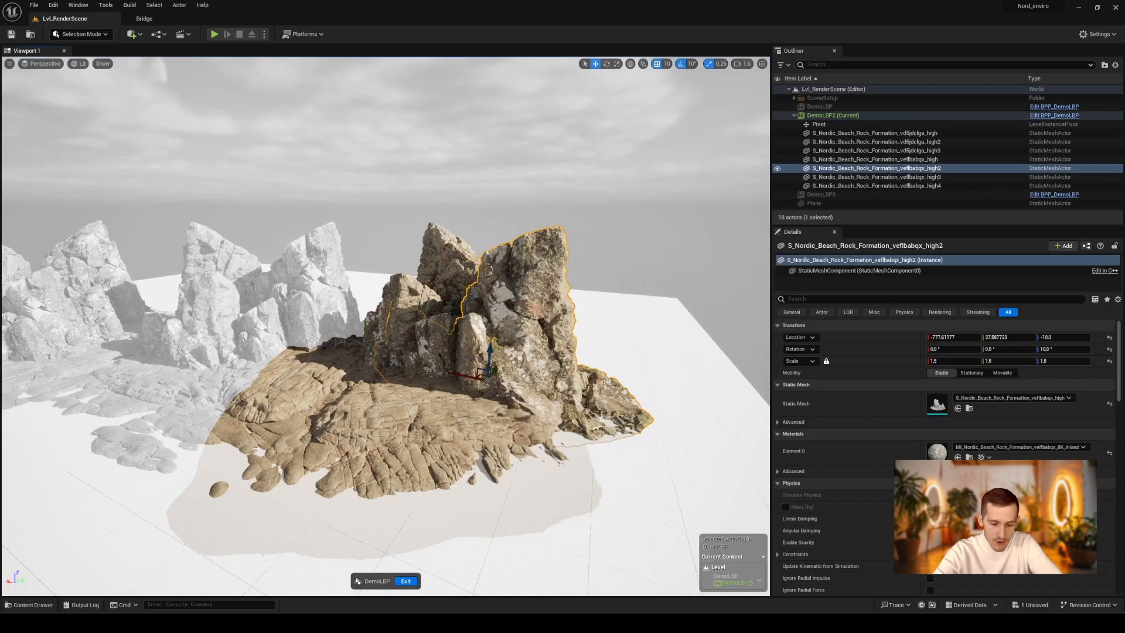
pyautogui.moveTo(460, 376); pyautogui.dragTo(527, 291)
# Commit the changes made to the DemoLBP2 packed level actor
pyautogui.rightClick(541, 171)
pyautogui.moveTo(631, 389)
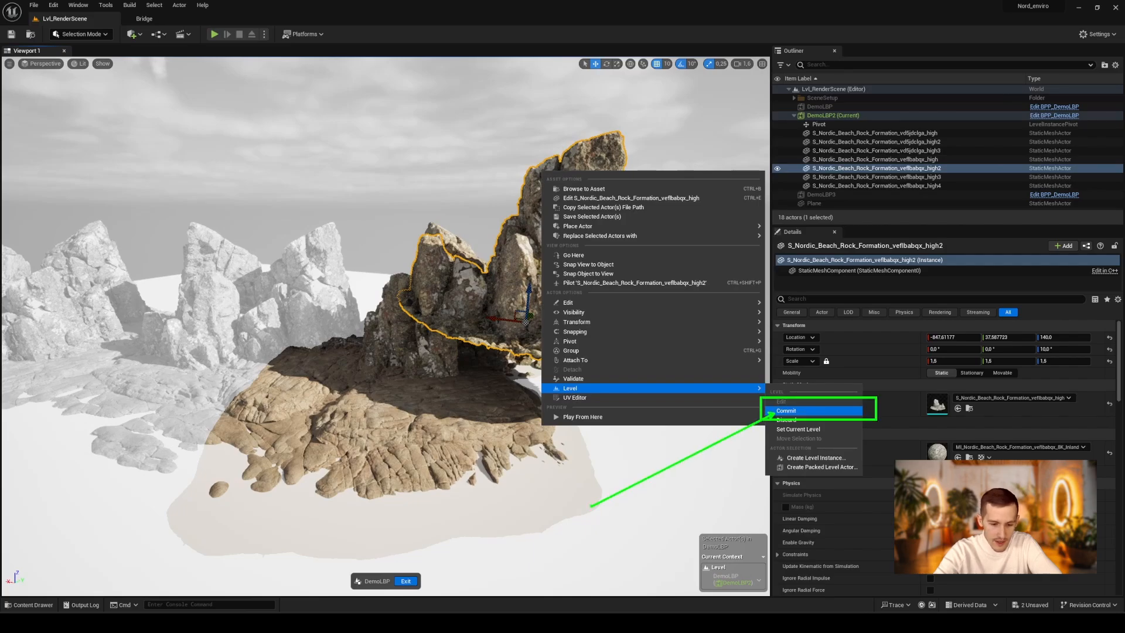
pyautogui.click(786, 411)
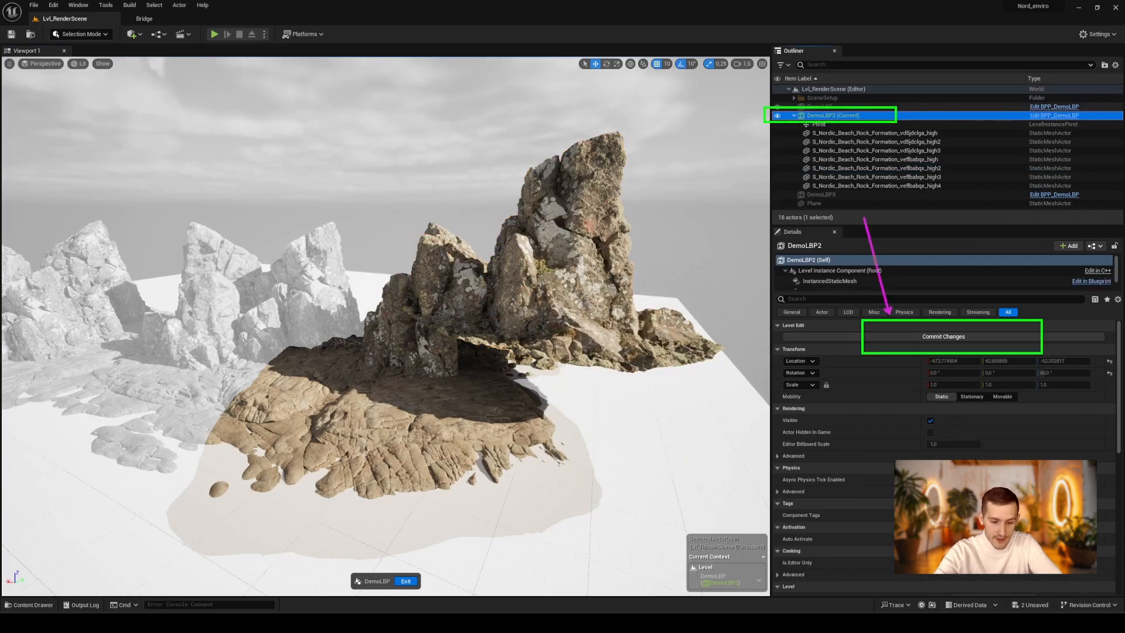
pyautogui.click(940, 338)
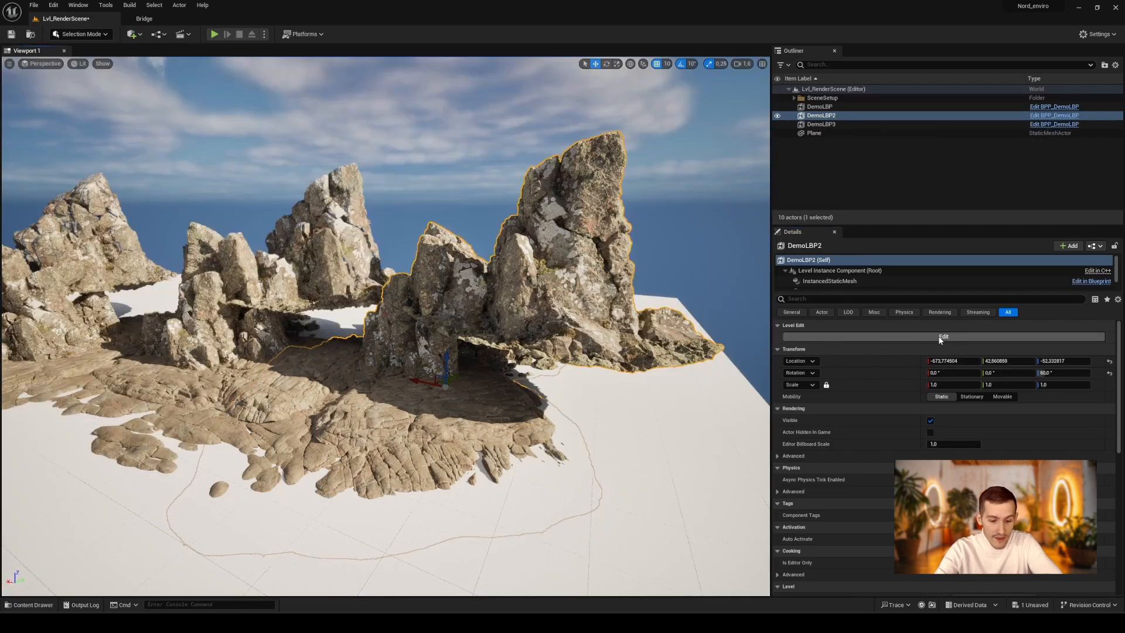
# Review the updated rock formations and the level options offered for DemoLBP2, including Update Packed Blueprint and Break
pyautogui.press('s')
pyautogui.moveTo(386, 290); pyautogui.dragTo(377, 290, button='right')
pyautogui.press('w')
pyautogui.press('w')
pyautogui.rightClick(377, 290)
pyautogui.moveTo(488, 511)
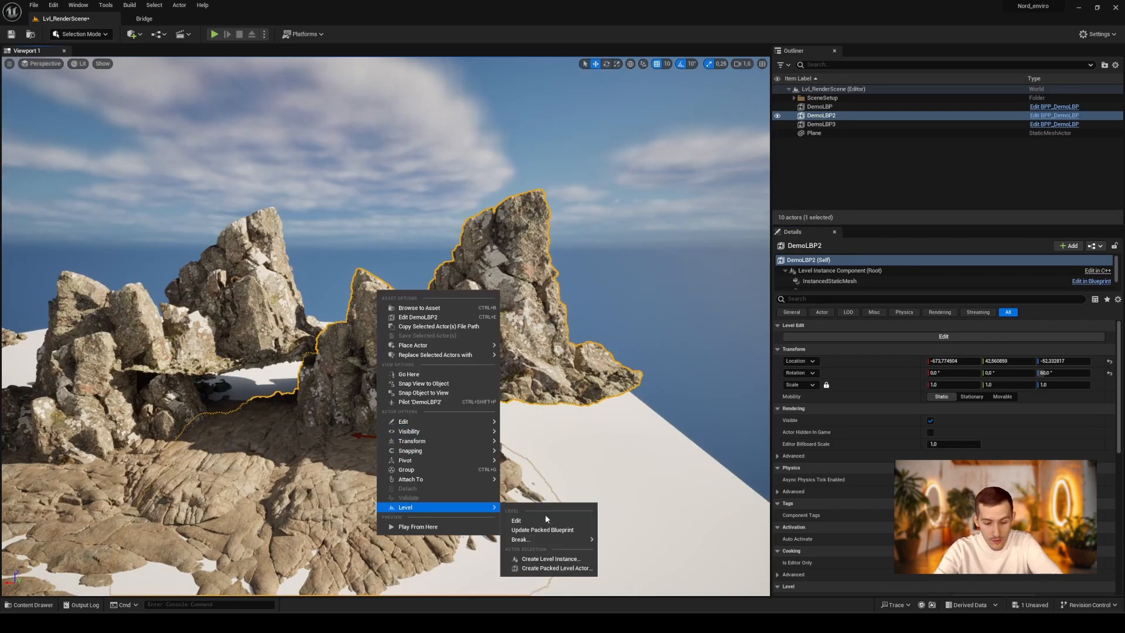
pyautogui.moveTo(589, 544)
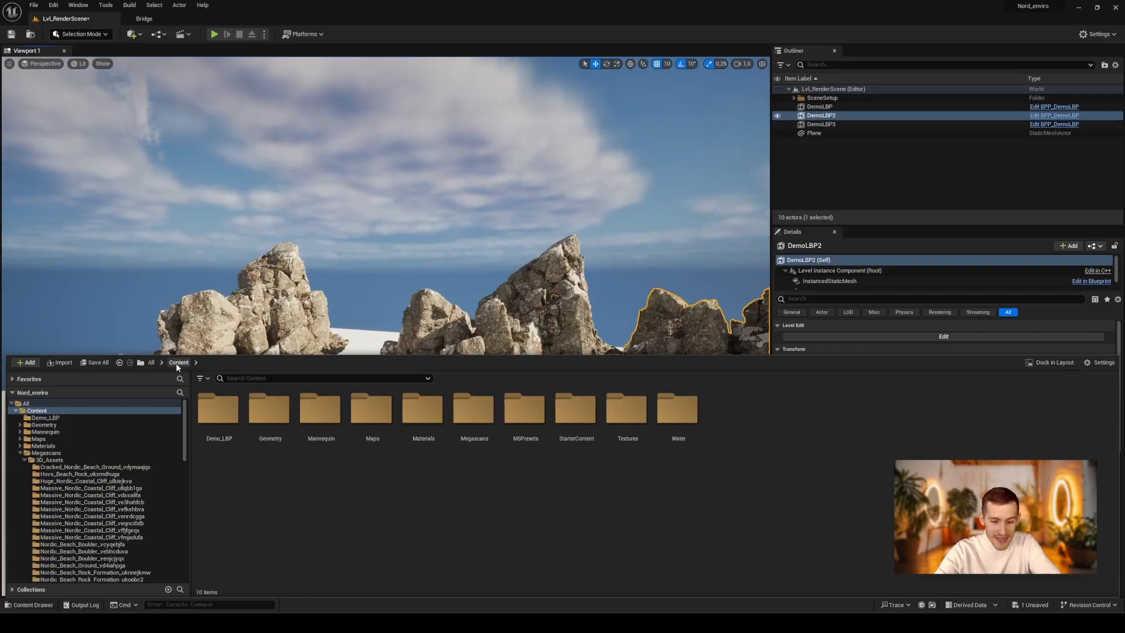
# Open the Ground folder inside Geometry/Assembly to reach the ready-made ground assemblies
pyautogui.click(269, 410)
pyautogui.moveTo(269, 410); pyautogui.dragTo(293, 411)
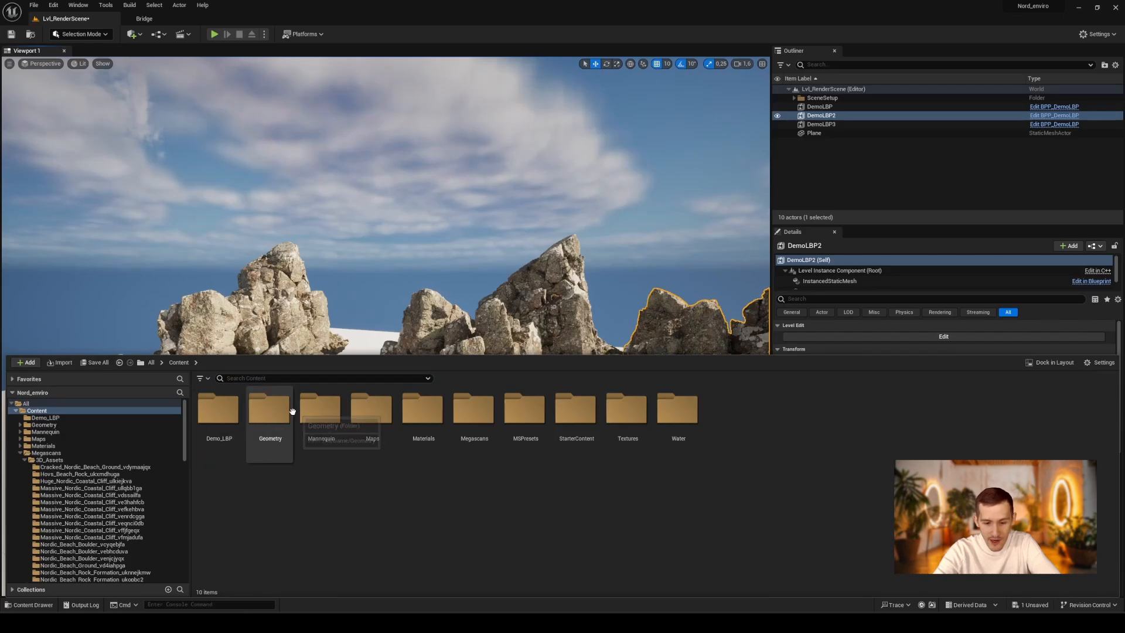
pyautogui.doubleClick(290, 411)
pyautogui.doubleClick(221, 410)
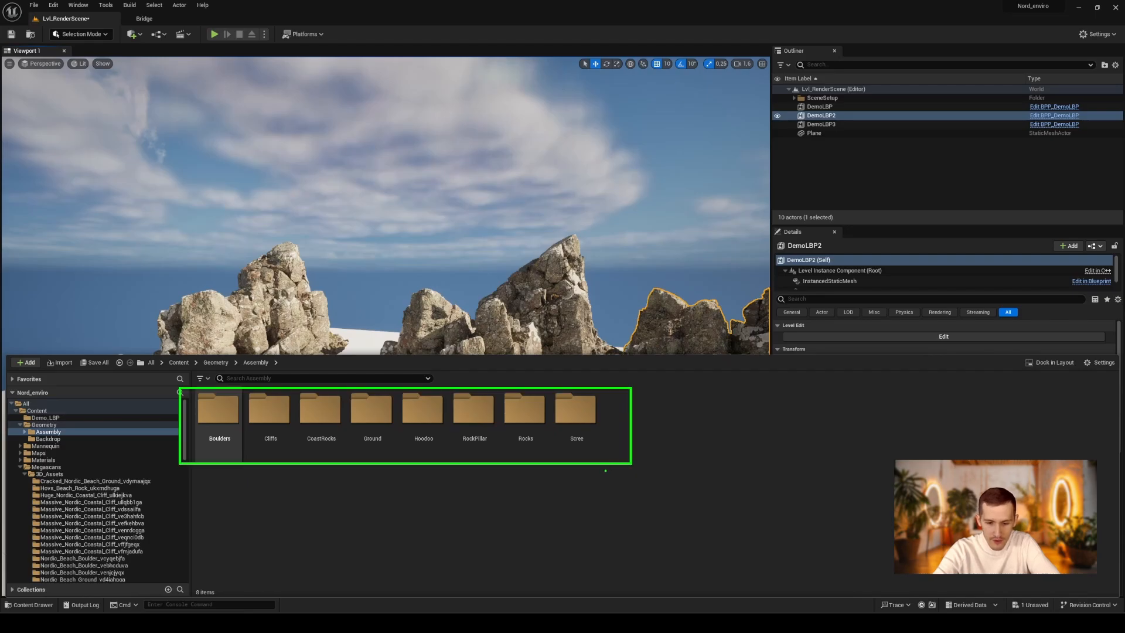
pyautogui.click(372, 410)
pyautogui.doubleClick(371, 410)
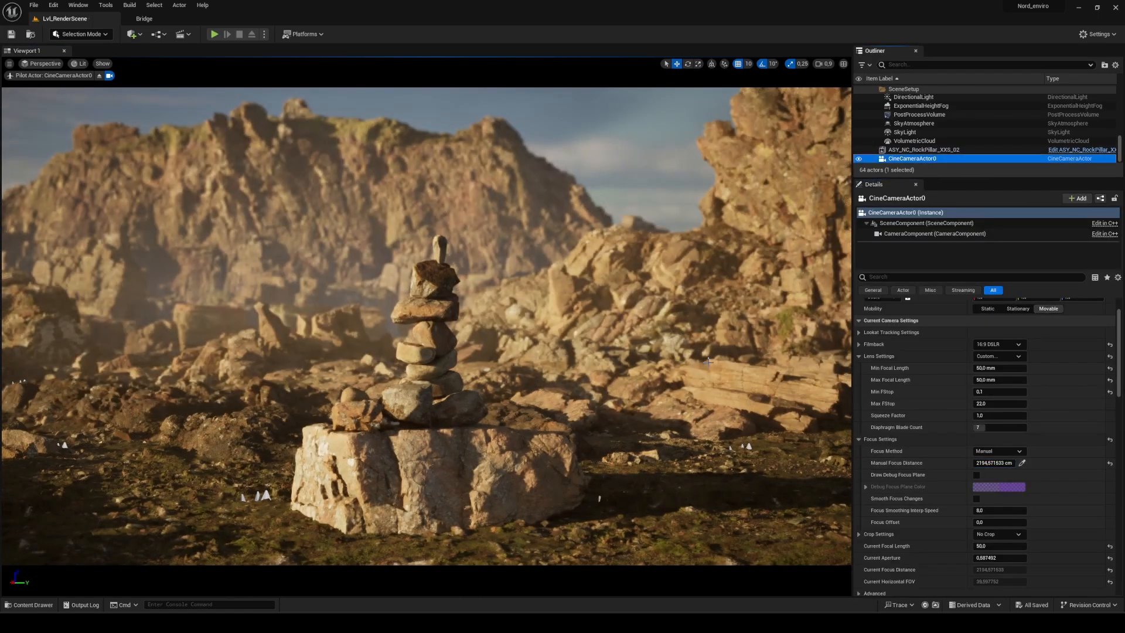
# Adjust CineCameraActor0's manual focus distance for the rock pillar shot and save the level
pyautogui.moveTo(999, 462); pyautogui.dragTo(974, 463)
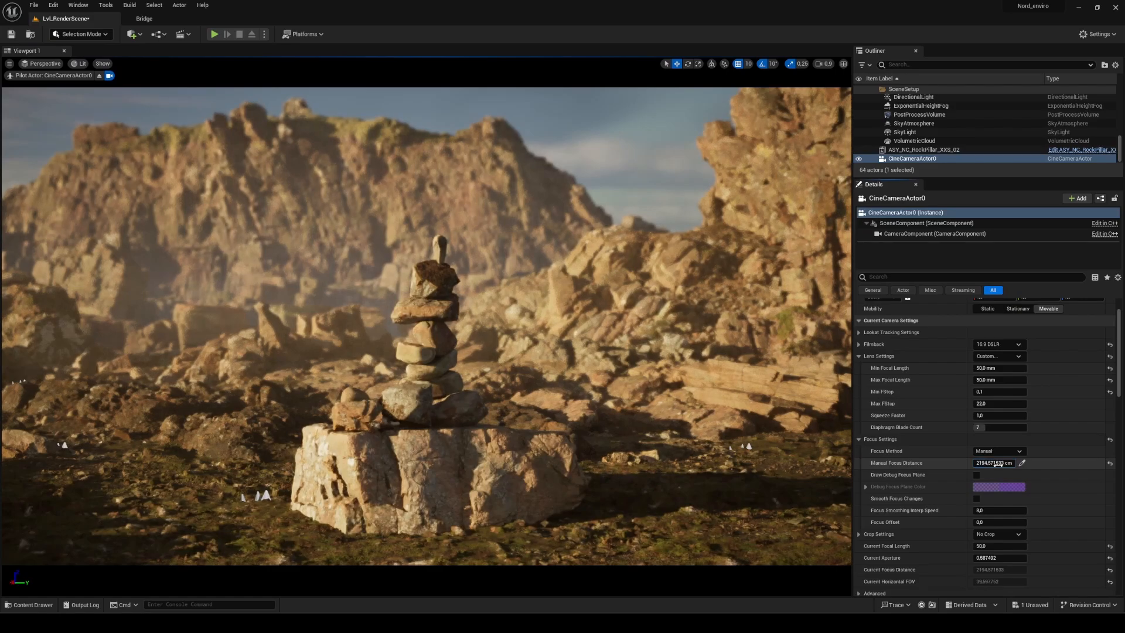
pyautogui.hotkey('ctrl', 's')
pyautogui.click(641, 124)
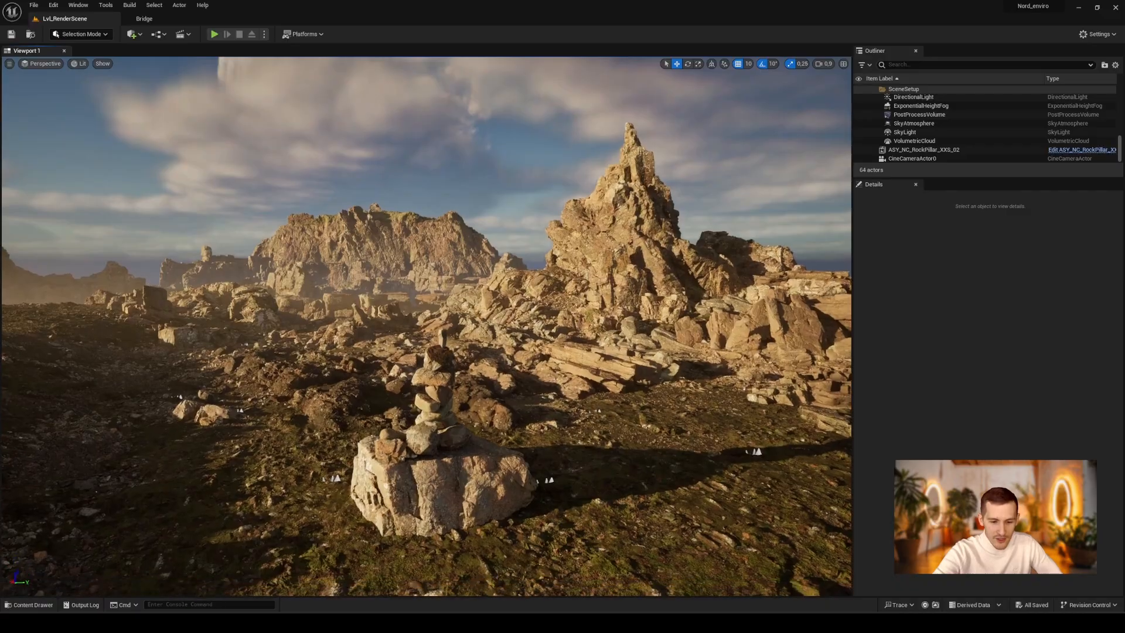
# With engine and plugin content shown, search the Engine folder for "water" and copy the M_Water material into the project's Materials folder
pyautogui.hotkey('ctrl', 'space')
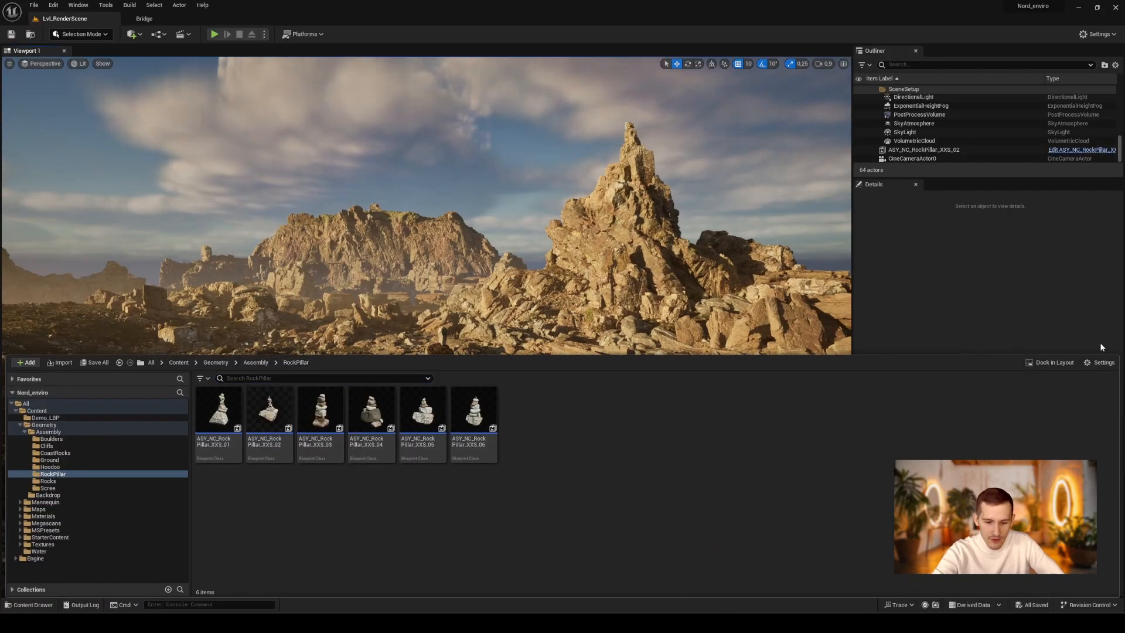
pyautogui.click(1101, 362)
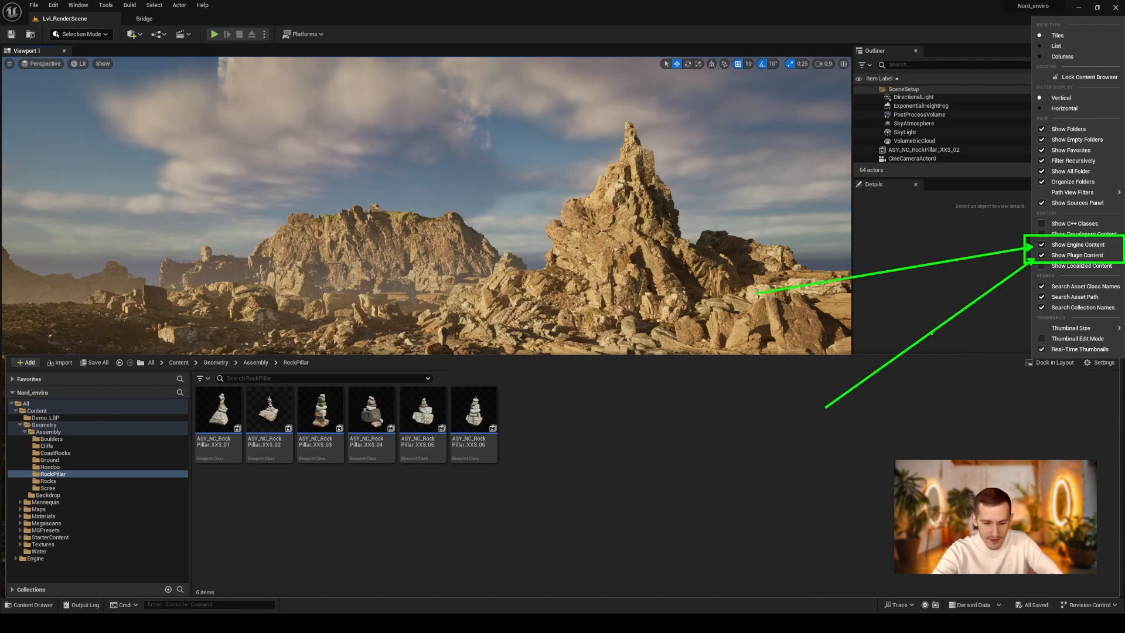
pyautogui.click(33, 564)
pyautogui.click(34, 559)
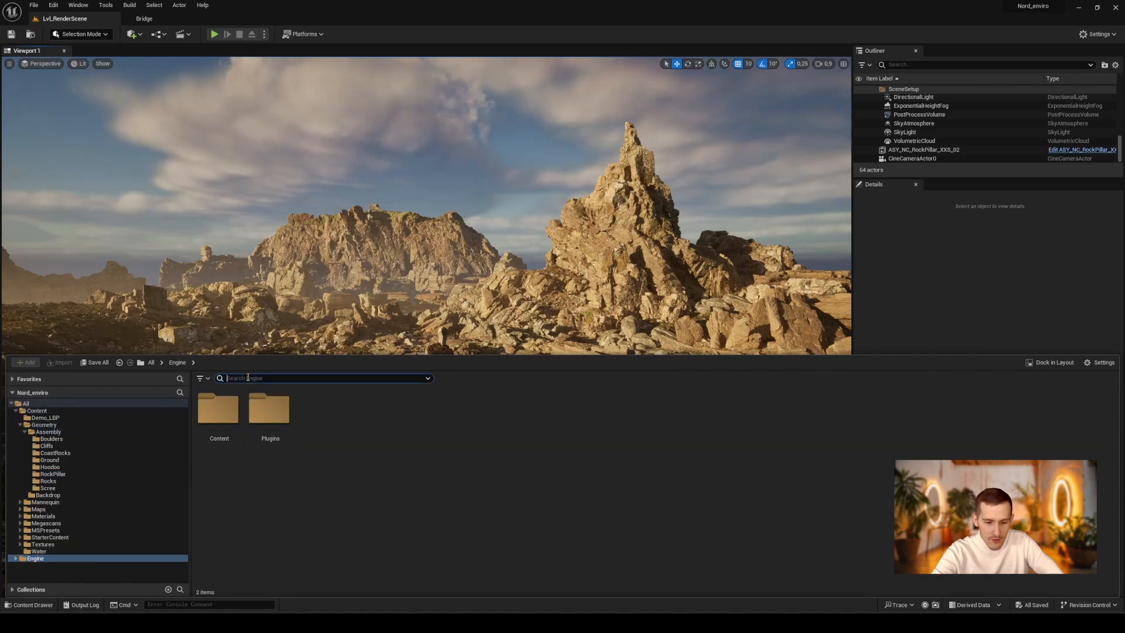
pyautogui.click(248, 379)
pyautogui.write('water')
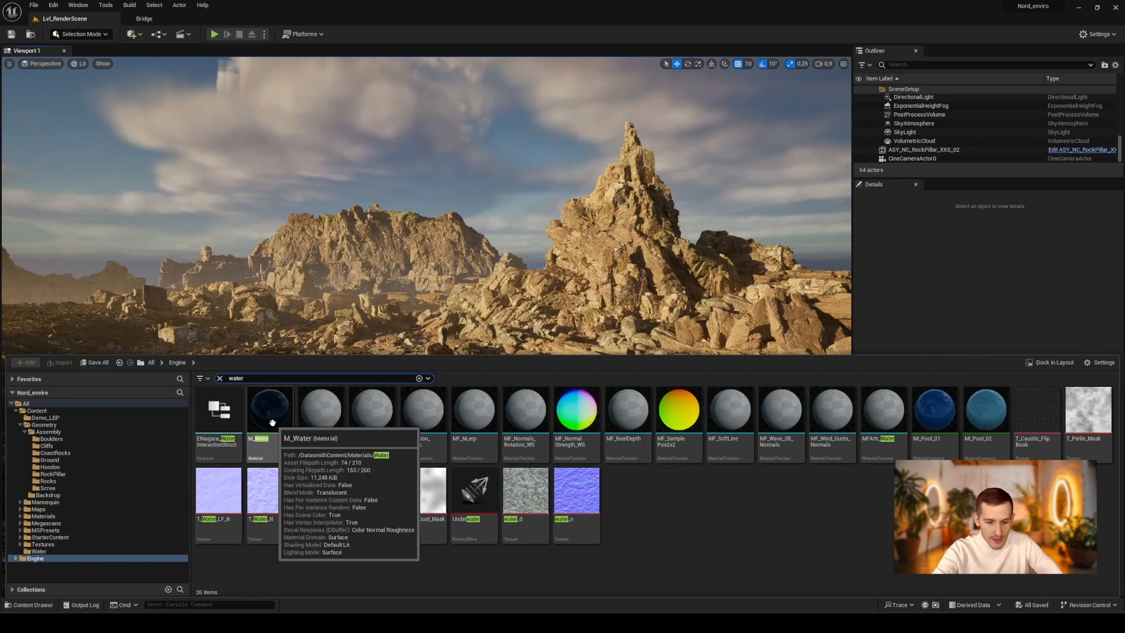
pyautogui.moveTo(270, 422); pyautogui.dragTo(30, 519)
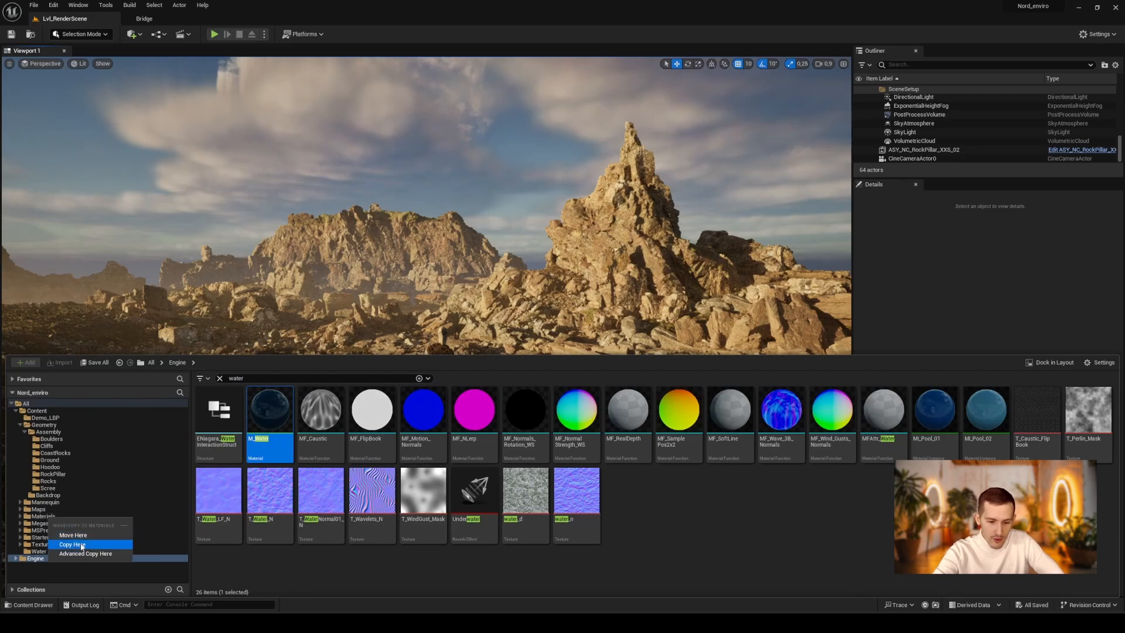
pyautogui.click(101, 544)
# Create a material instance from the copied M_Water and name it MI_Water
pyautogui.rightClick(271, 408)
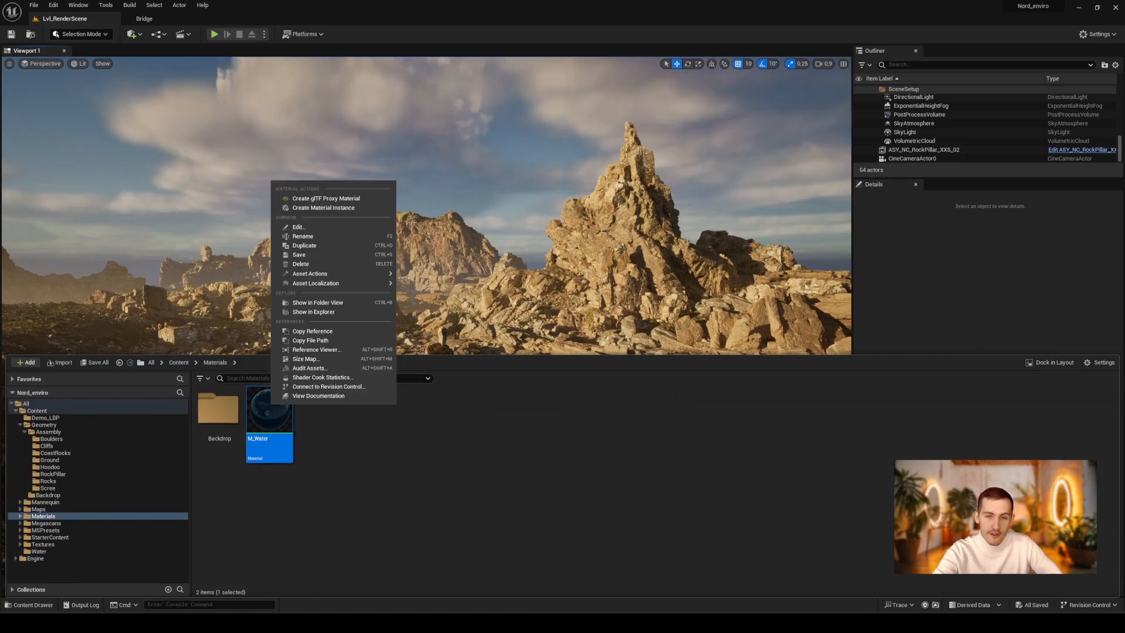
pyautogui.click(340, 208)
pyautogui.write('MI_Water')
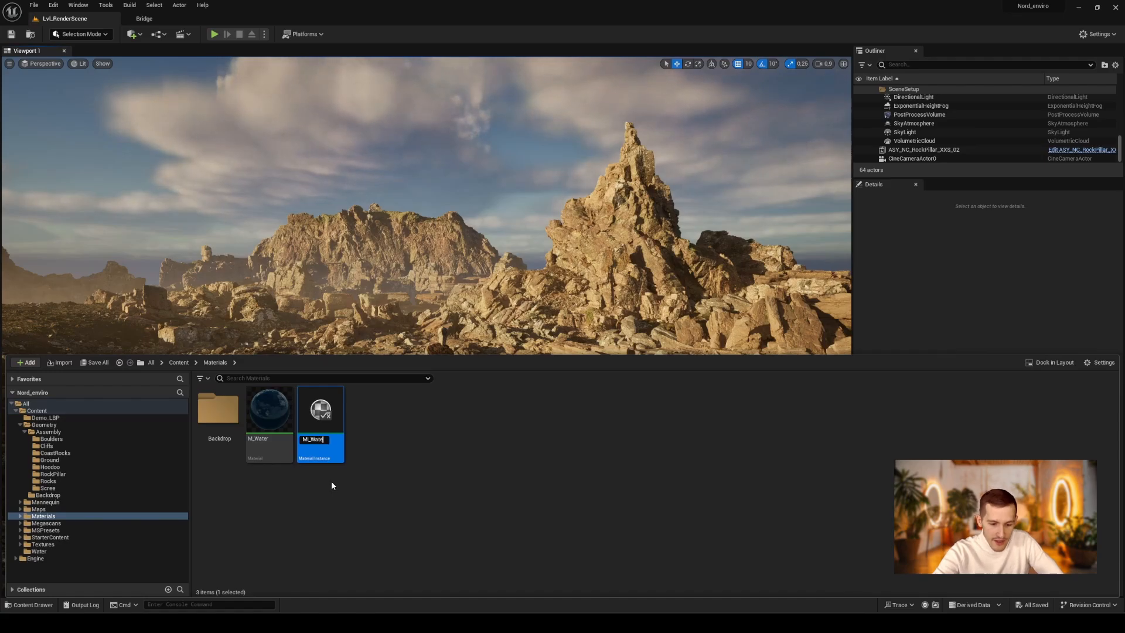
pyautogui.press('Return')
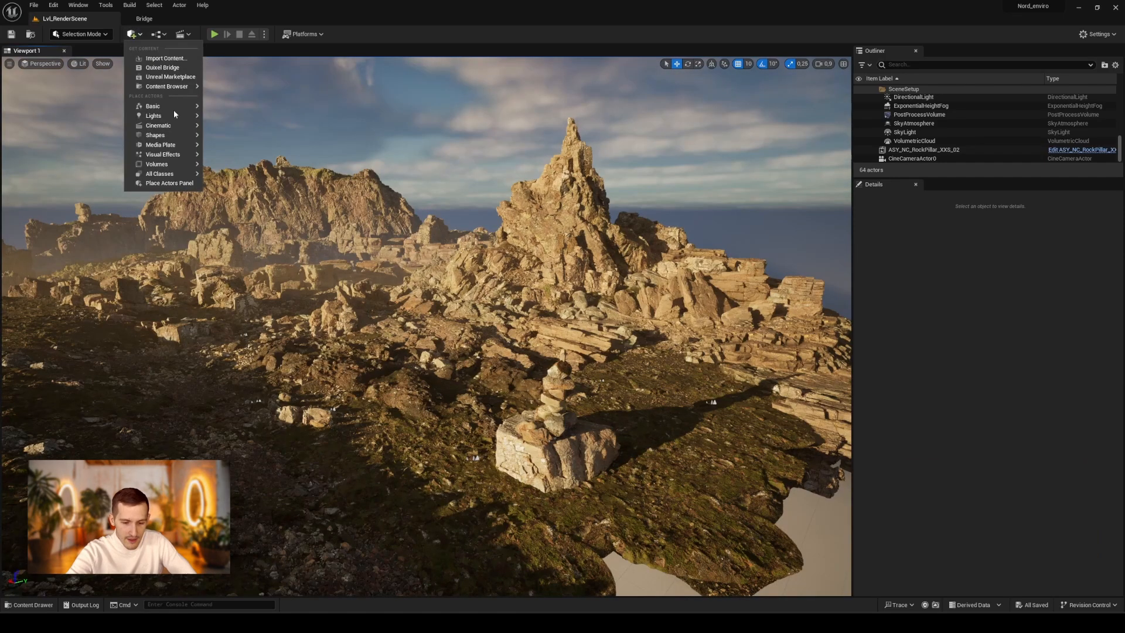
# Add a Plane shape to the scene and scale it uniformly to 15000 on all axes
pyautogui.moveTo(192, 134)
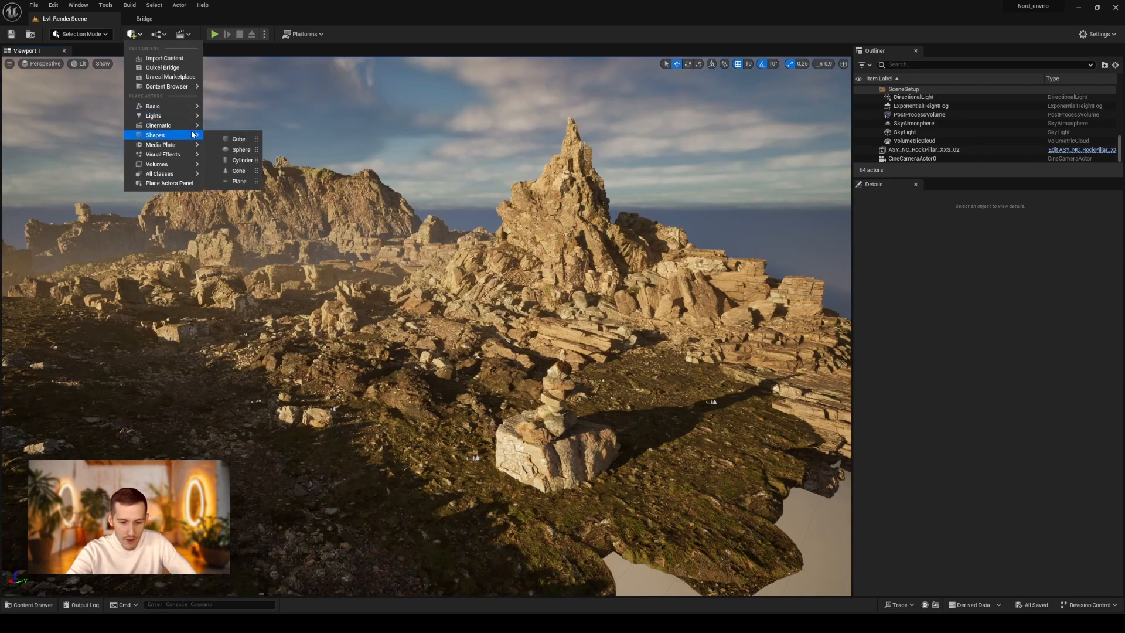
pyautogui.moveTo(239, 182); pyautogui.dragTo(368, 321)
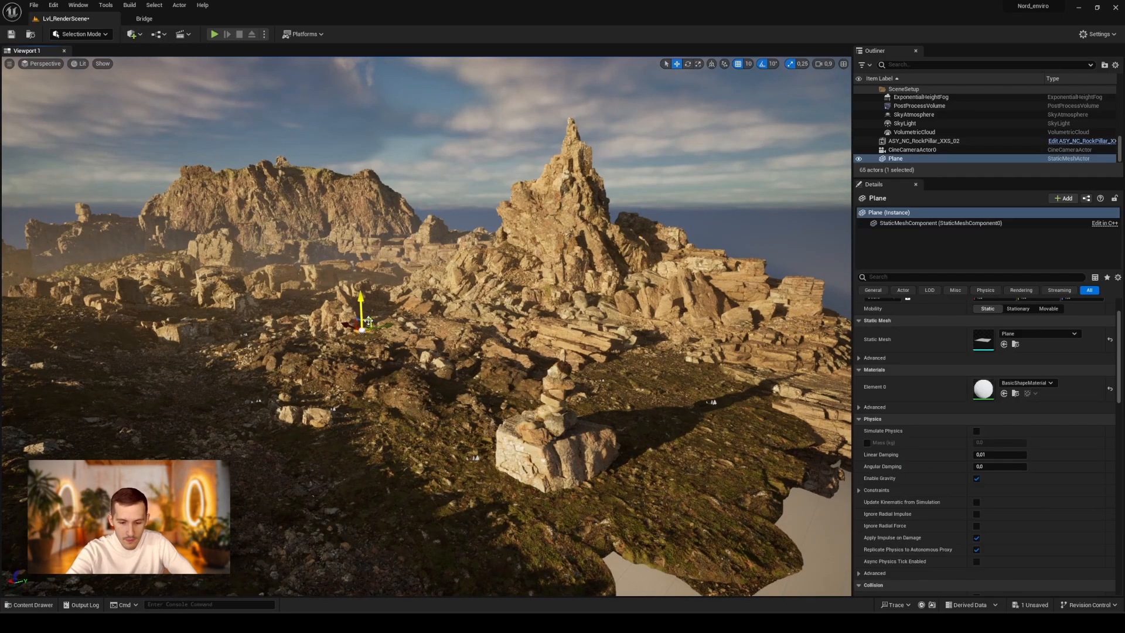
pyautogui.scroll(2, 946, 333)
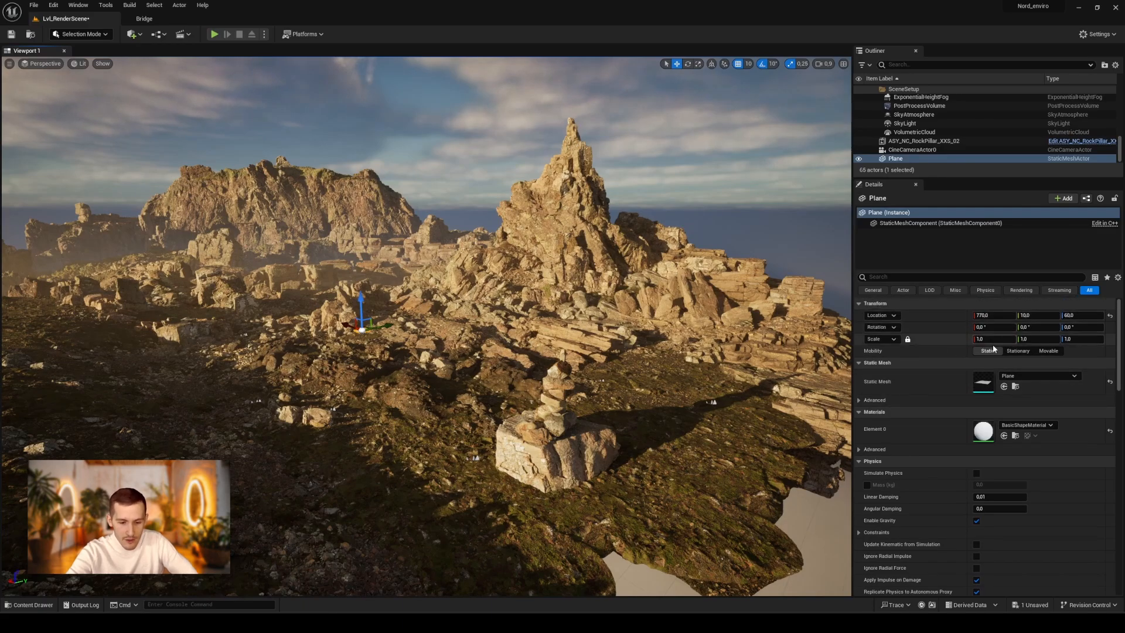
pyautogui.write('15000')
pyautogui.press('Return')
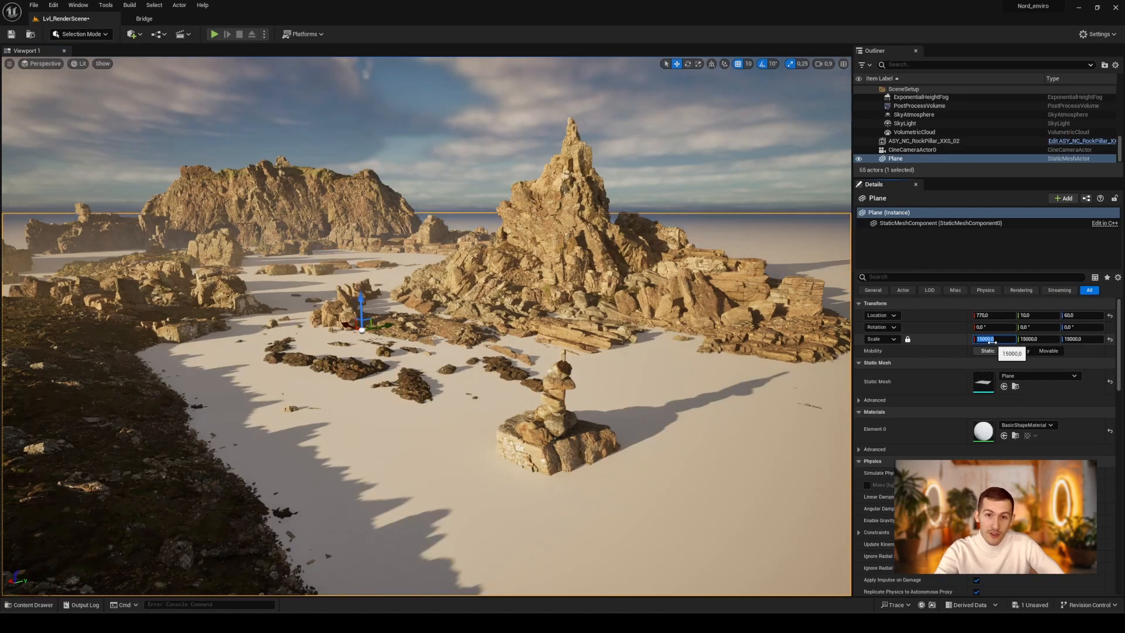
# Apply MI_Water to the plane, then override its caustic size and intensity parameters and raise the caustic intensity
pyautogui.moveTo(320, 413); pyautogui.dragTo(404, 454)
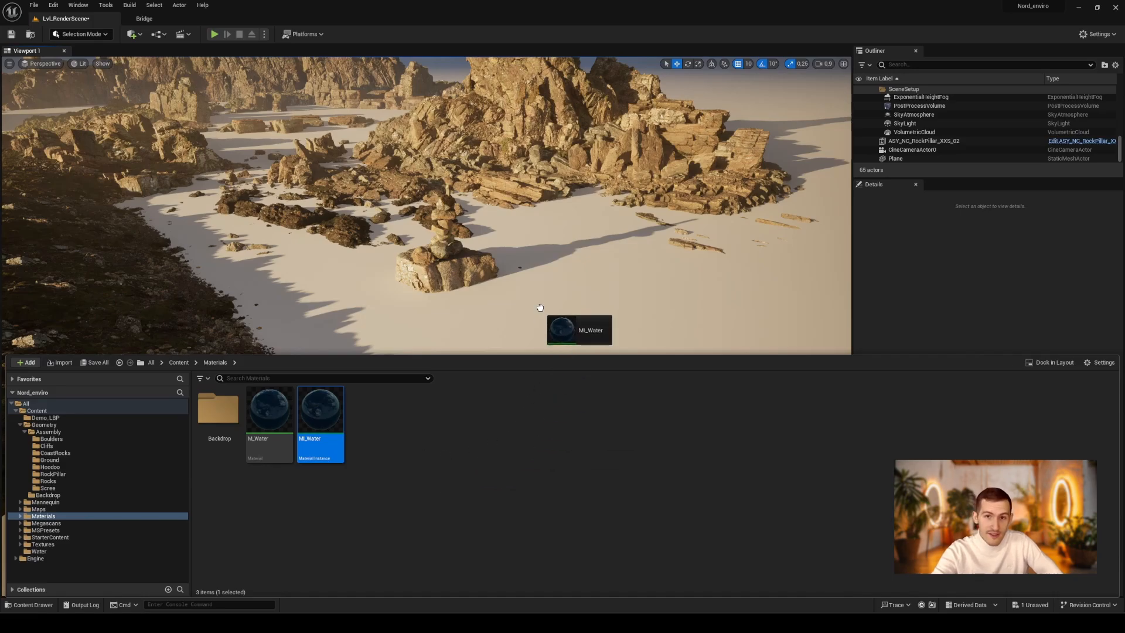
pyautogui.moveTo(539, 308); pyautogui.dragTo(537, 307)
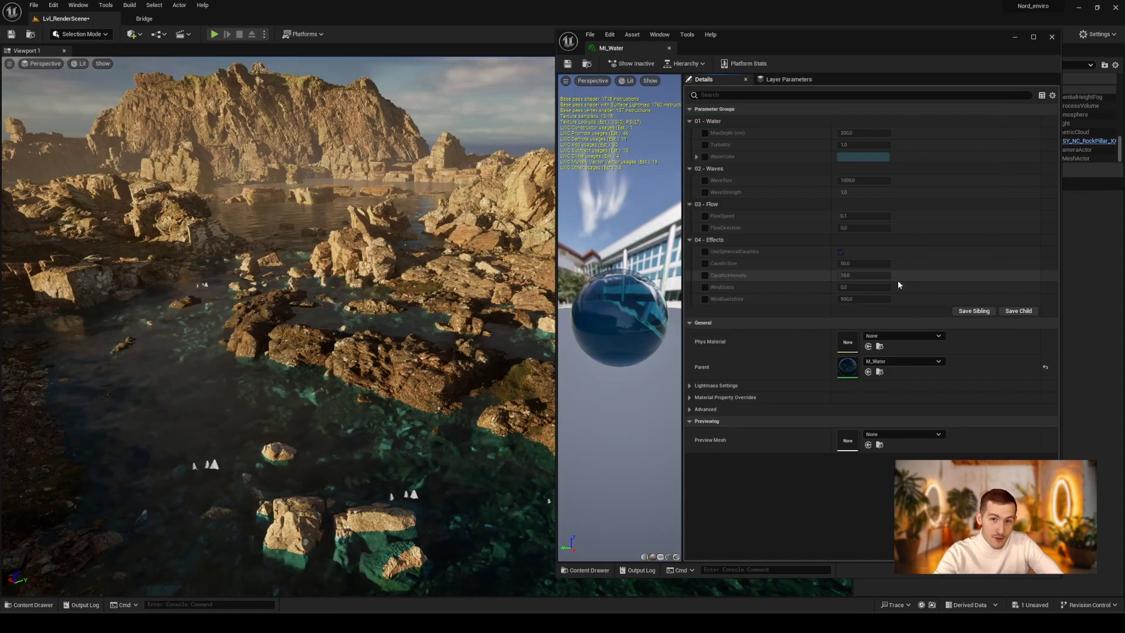
pyautogui.click(705, 264)
pyautogui.click(705, 275)
pyautogui.moveTo(853, 274); pyautogui.dragTo(891, 275)
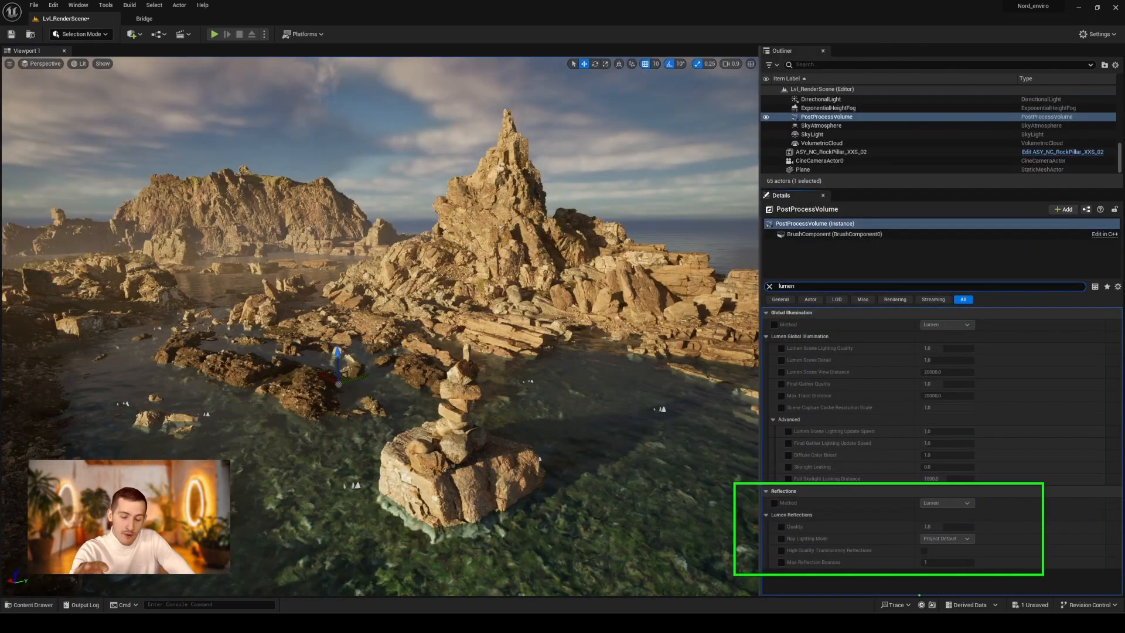
# In the PostProcessVolume's Lumen reflections, set Ray Lighting Mode to Hit Lighting for Reflections and enable High Quality Translucency Reflections
pyautogui.click(781, 539)
pyautogui.click(959, 539)
pyautogui.click(937, 561)
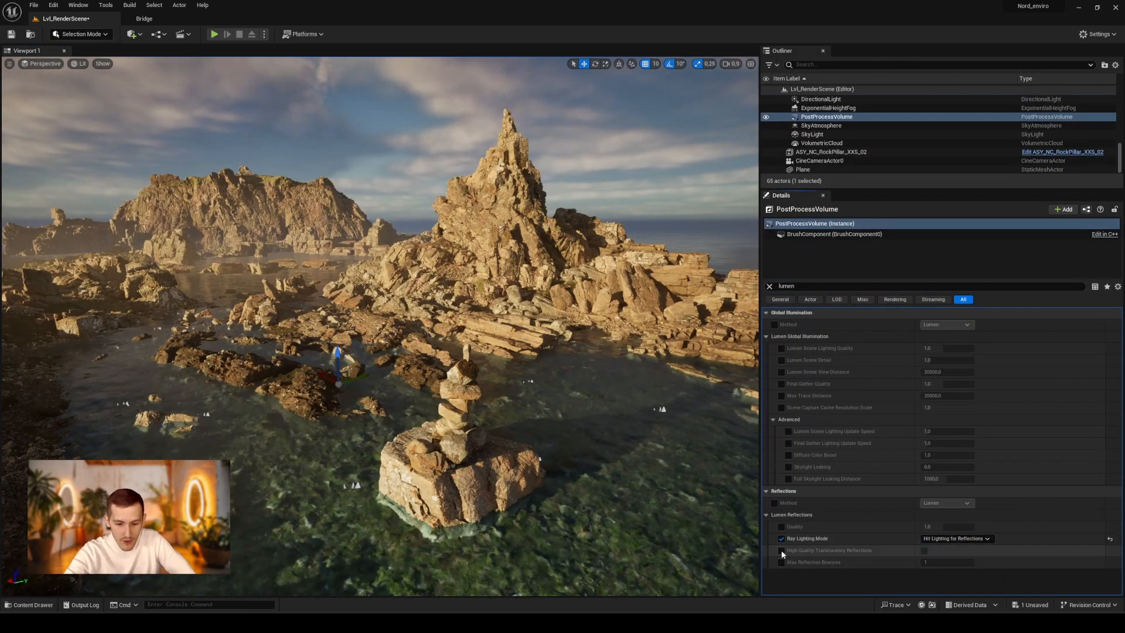
pyautogui.click(781, 550)
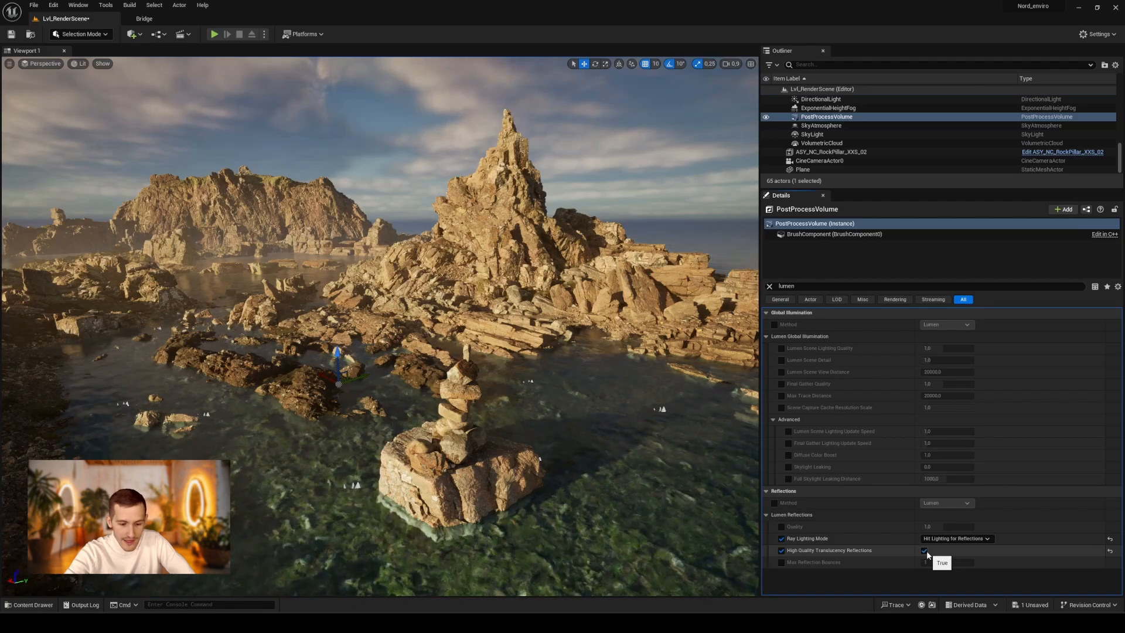
pyautogui.click(924, 551)
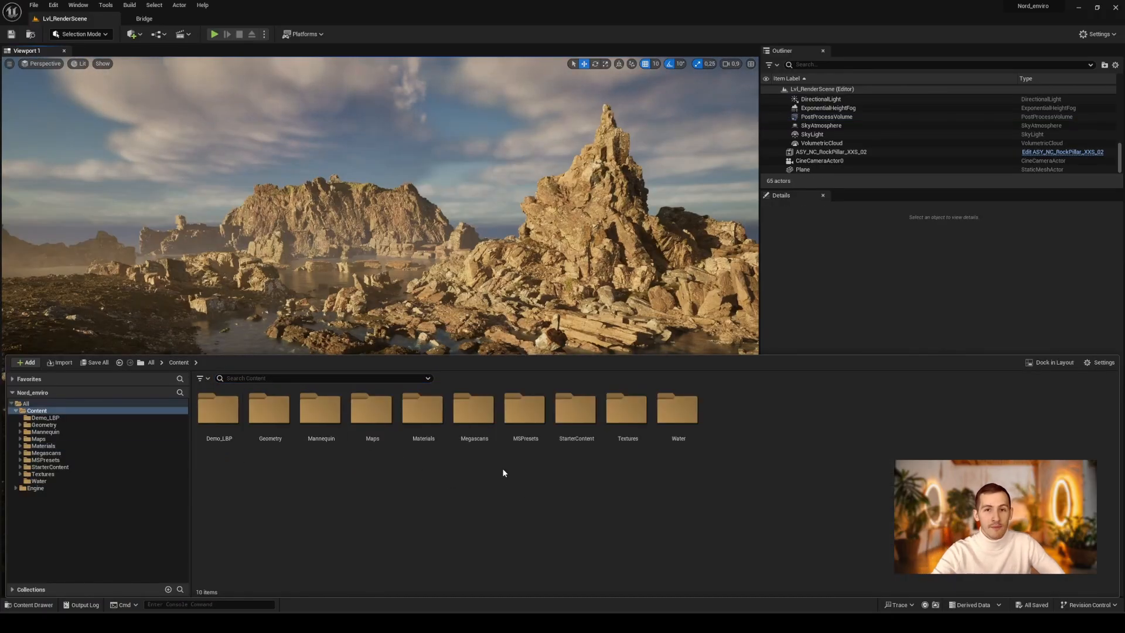
# Open M_MS_Nordic_Default_Material from MSPresets/M_MS_Default_Material in a maximized material editor
pyautogui.doubleClick(527, 414)
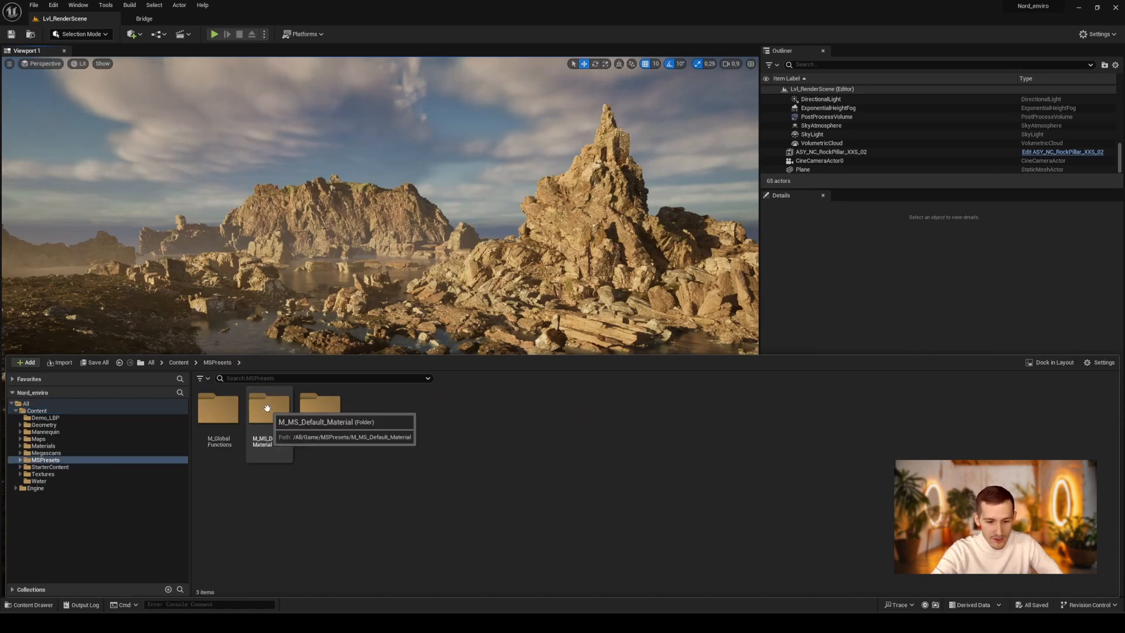
pyautogui.doubleClick(269, 409)
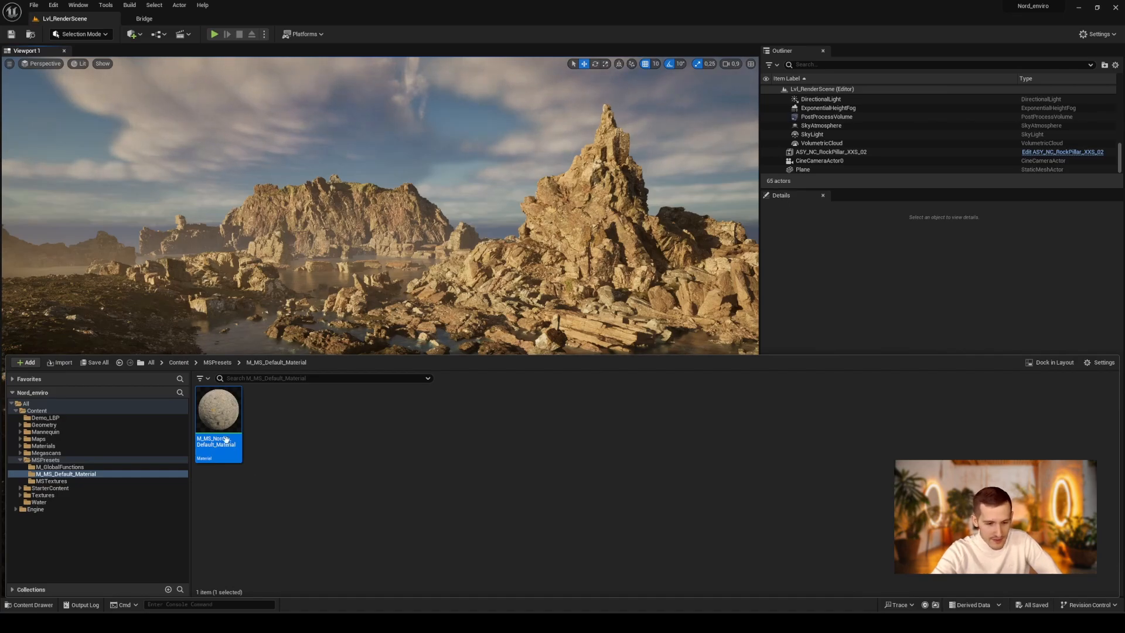
pyautogui.doubleClick(218, 417)
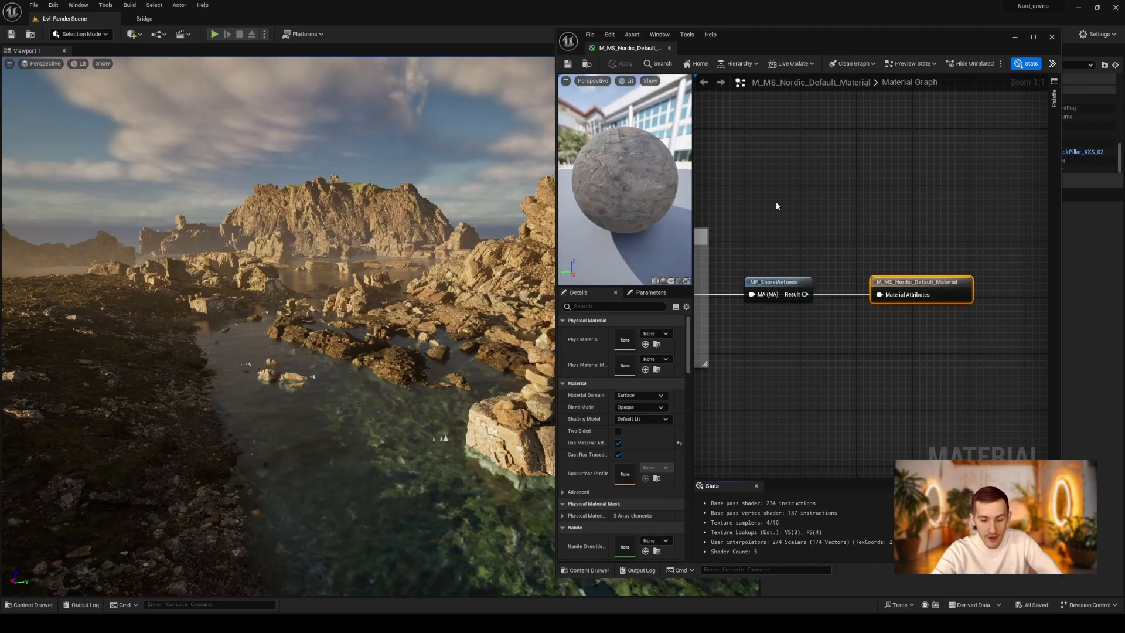
pyautogui.doubleClick(768, 37)
# Move the MF_ShoreWetness node above the main chain, connect its Result to the final Material Attributes input, and apply the material
pyautogui.moveTo(439, 219); pyautogui.dragTo(668, 235, button='right')
pyautogui.moveTo(627, 270); pyautogui.dragTo(627, 186)
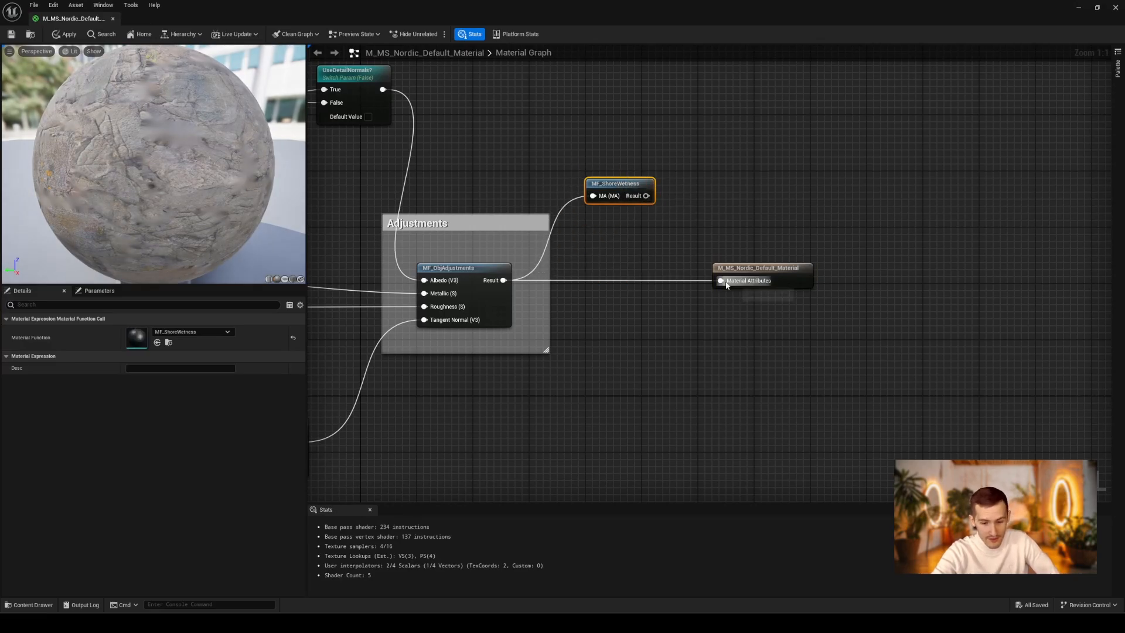
pyautogui.moveTo(726, 285); pyautogui.dragTo(647, 197)
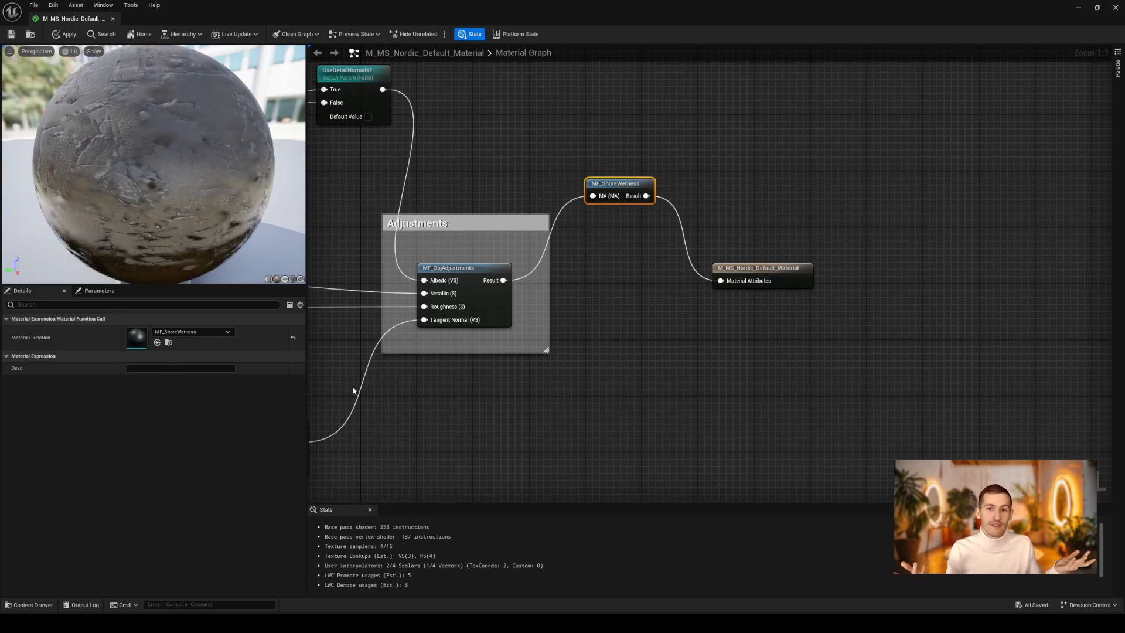
pyautogui.click(68, 34)
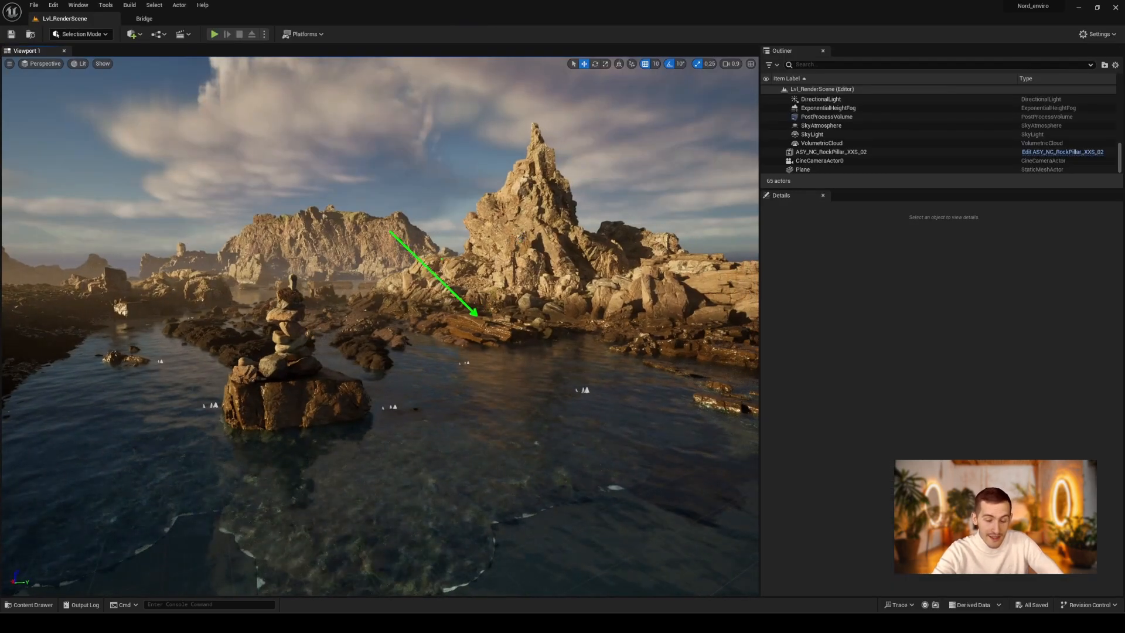
# Try other sun directions over the rocky shoreline and undo the light changes
pyautogui.moveTo(509, 295); pyautogui.dragTo(511, 268)
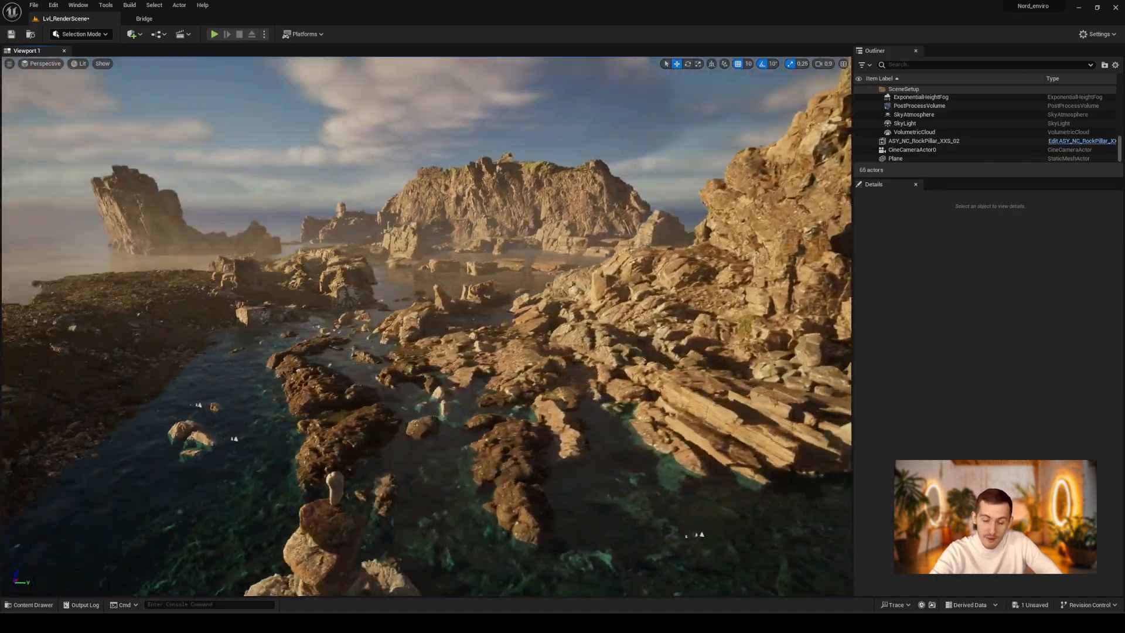
pyautogui.moveTo(470, 346); pyautogui.dragTo(470, 346, button='right')
pyautogui.hotkey('ctrl', 'l')
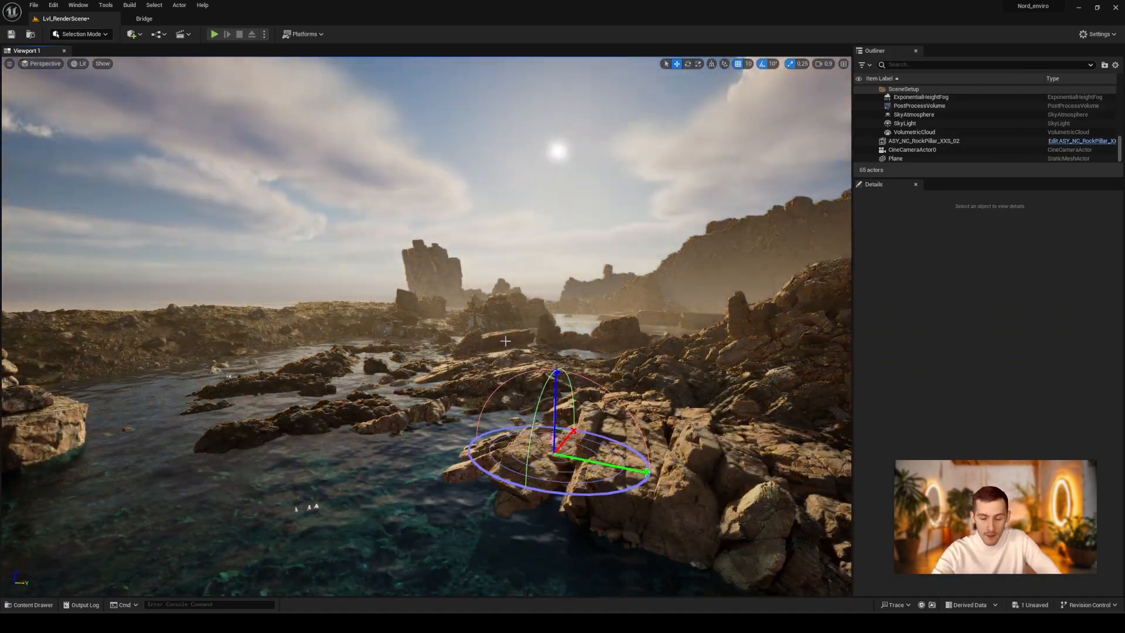
pyautogui.hotkey('ctrl', 'z')
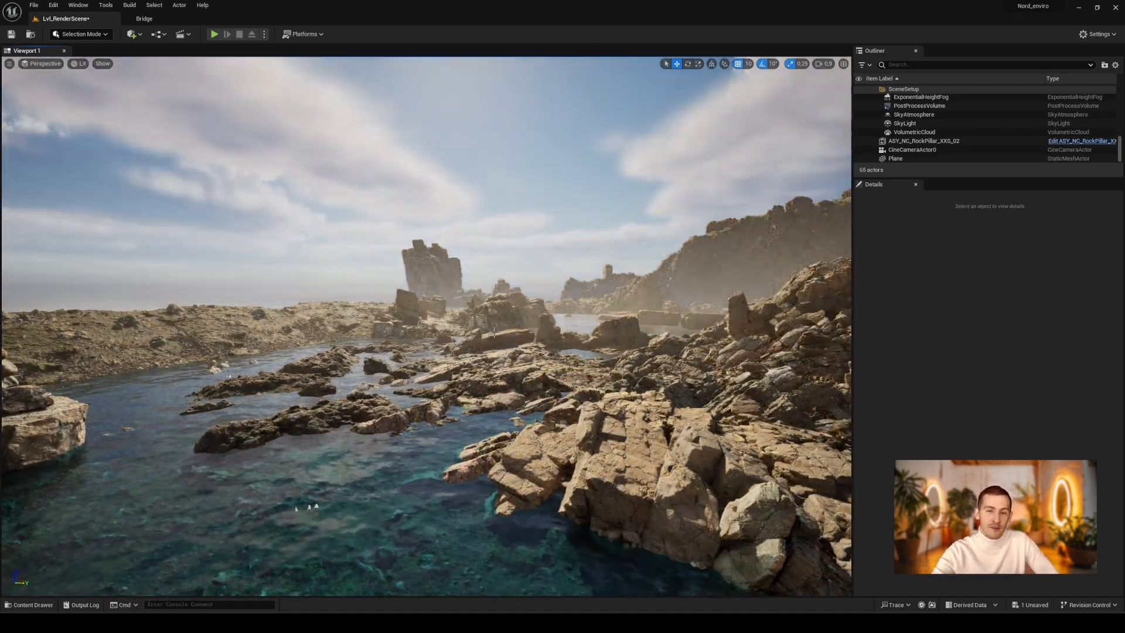
pyautogui.hotkey('ctrl', 'z')
# Rotate the sun through low orange sunset light and on to bright daylight from behind the rock peak
pyautogui.moveTo(444, 329); pyautogui.dragTo(444, 328, button='right')
pyautogui.hotkey('ctrl', 'l')
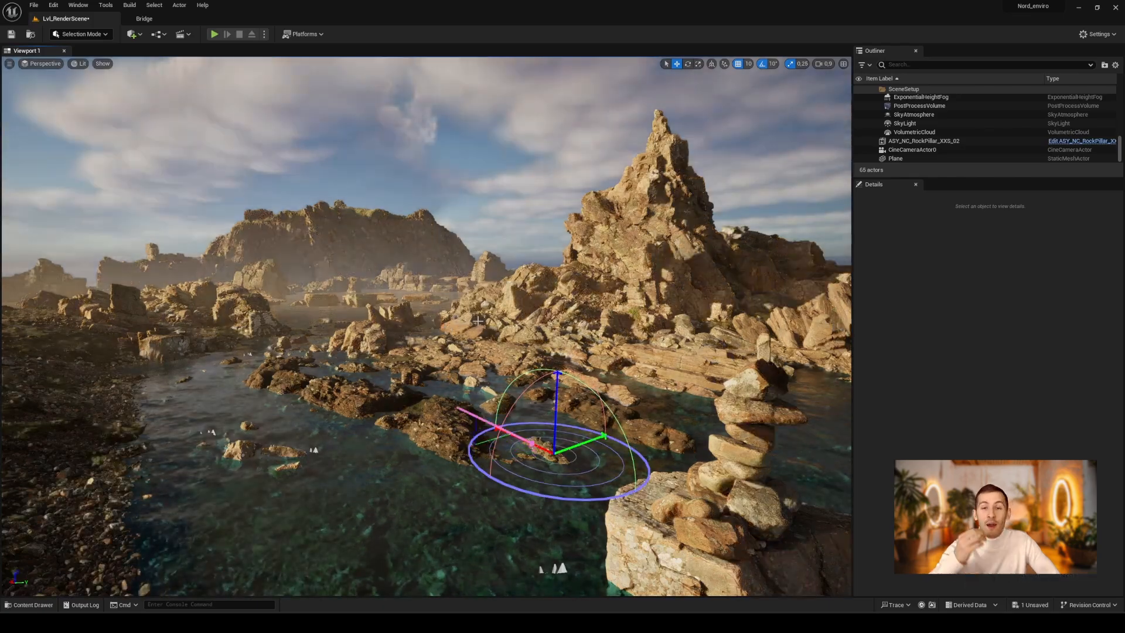
pyautogui.hotkey('ctrl', 'l')
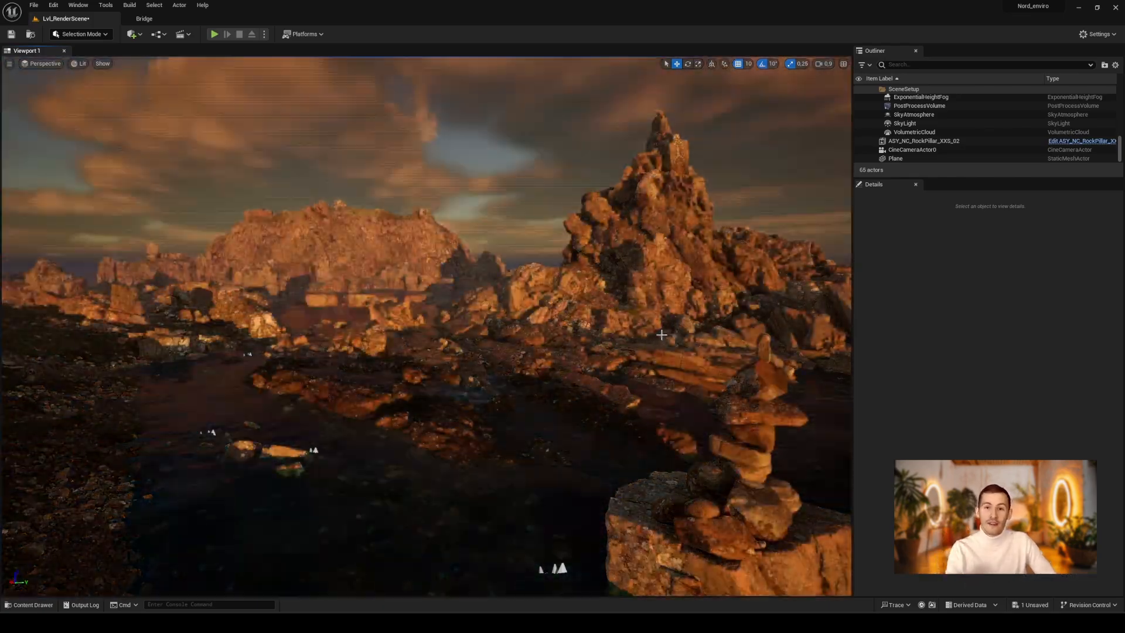
pyautogui.hotkey('ctrl', 'l')
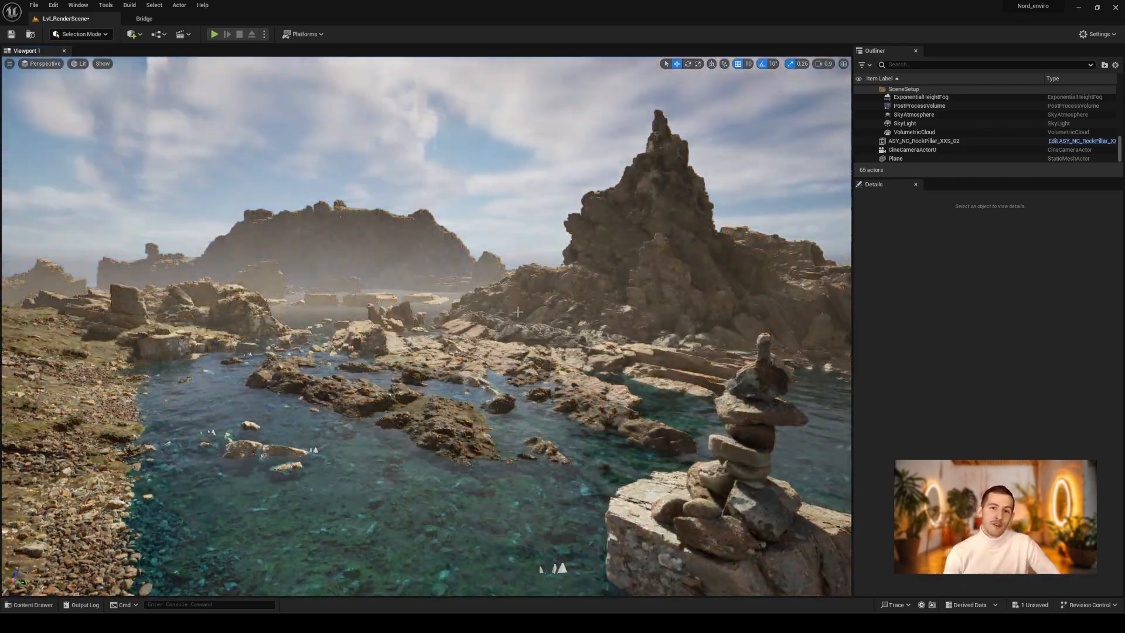